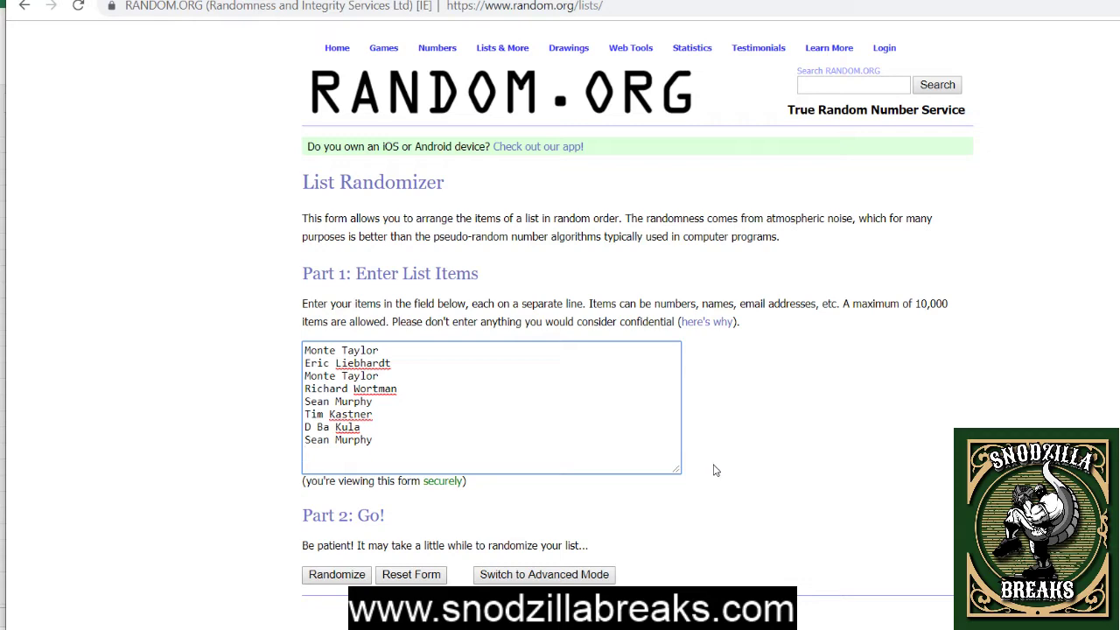
pyautogui.hotkey('alt', 'Tab')
pyautogui.hotkey('ctrl', 'v')
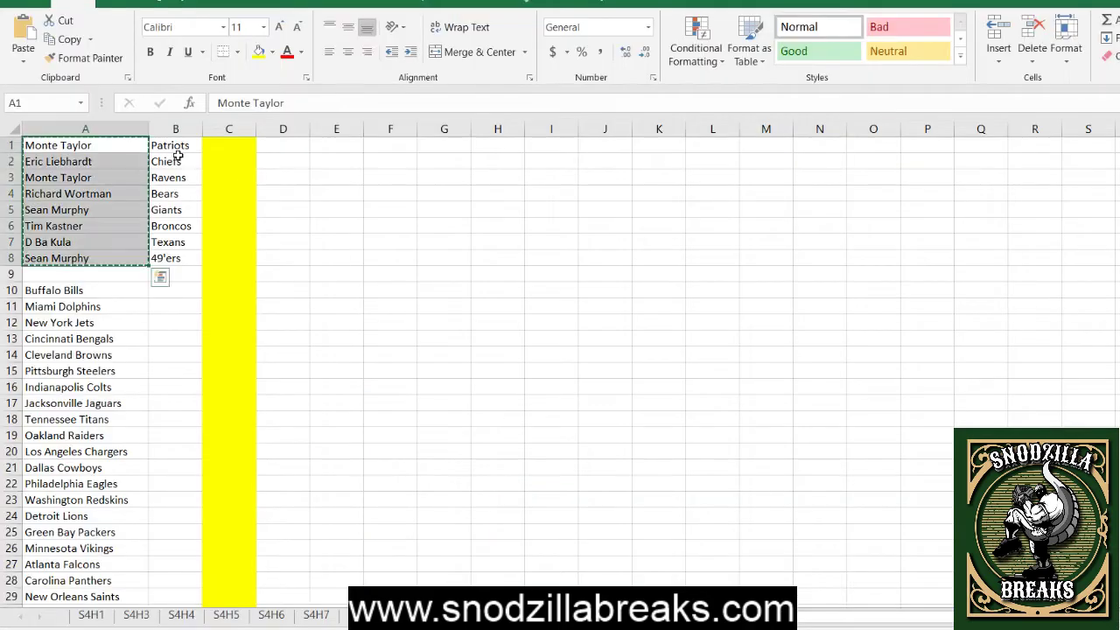
pyautogui.click(327, 192)
pyautogui.click(281, 163)
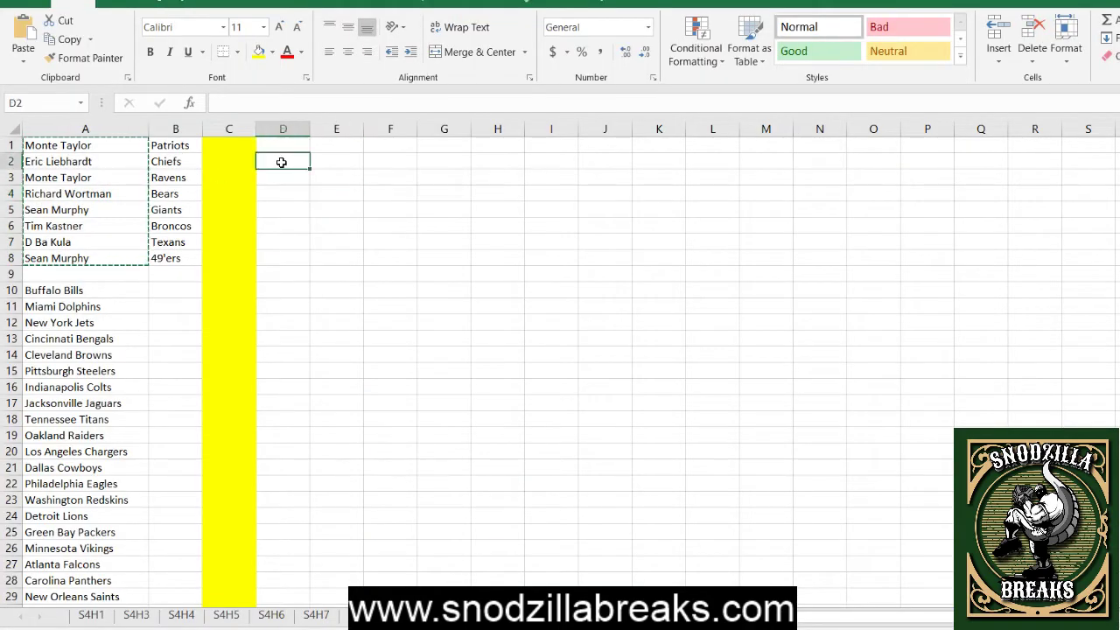
pyautogui.doubleClick(281, 163)
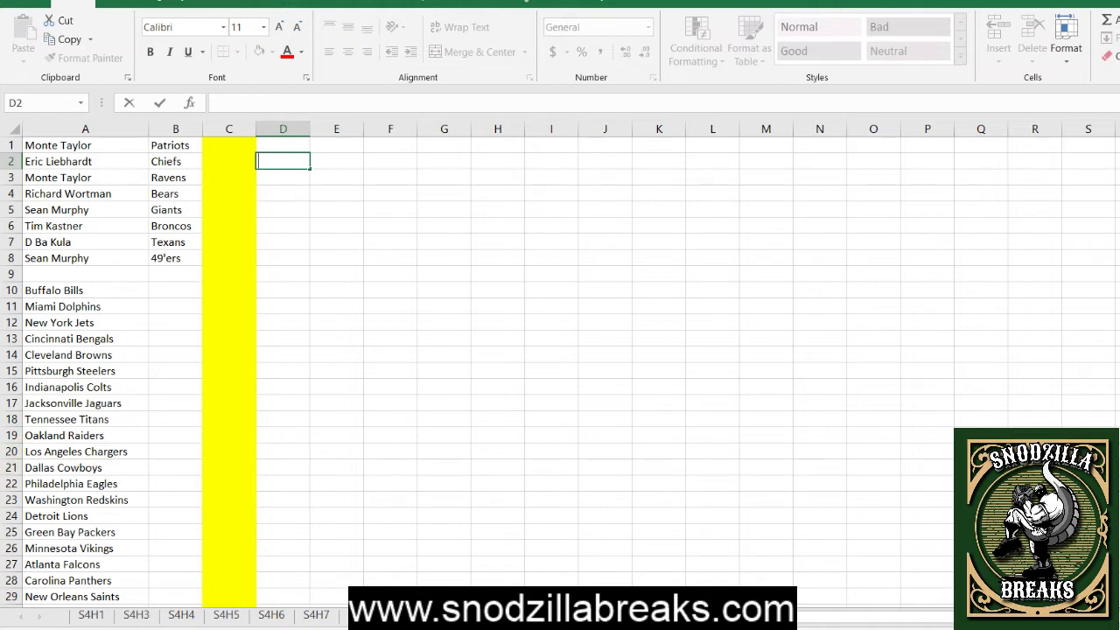
# Switch to the RANDOM.ORG List Randomizer and randomize the list of participant names five times.
pyautogui.hotkey('alt', 'Tab')
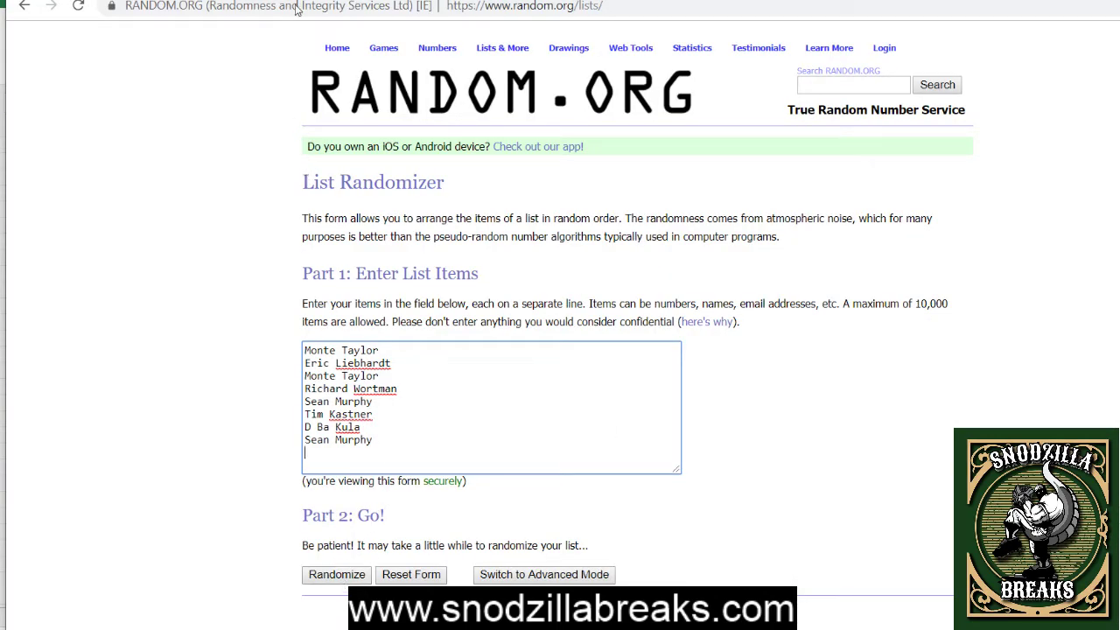
pyautogui.hotkey('ctrl', 'Tab')
pyautogui.hotkey('ctrl', 'shift', 'Tab')
pyautogui.click(350, 575)
pyautogui.click(330, 436)
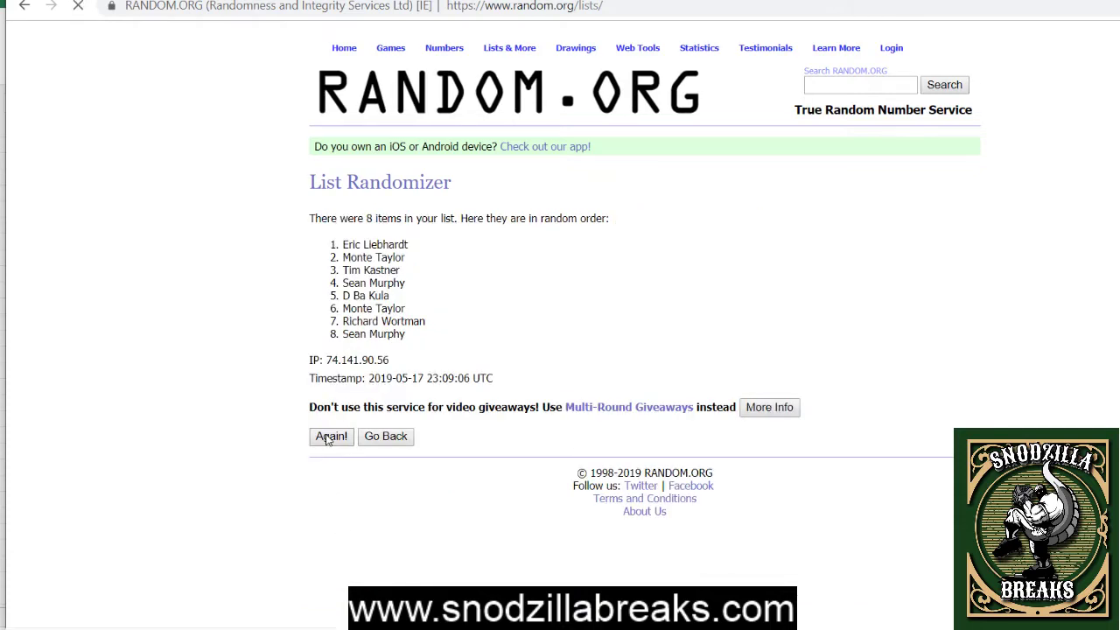
pyautogui.click(336, 471)
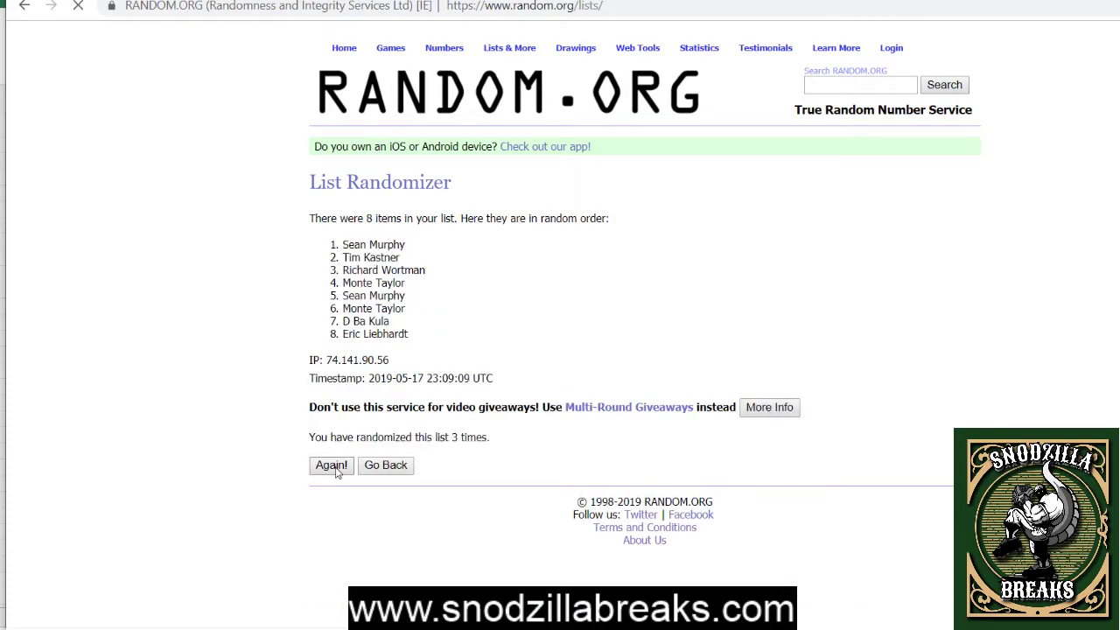
pyautogui.click(334, 469)
# Copy the eight randomized names, switch to the Excel worksheet and widen column D to fit full names.
pyautogui.moveTo(343, 245); pyautogui.dragTo(427, 330)
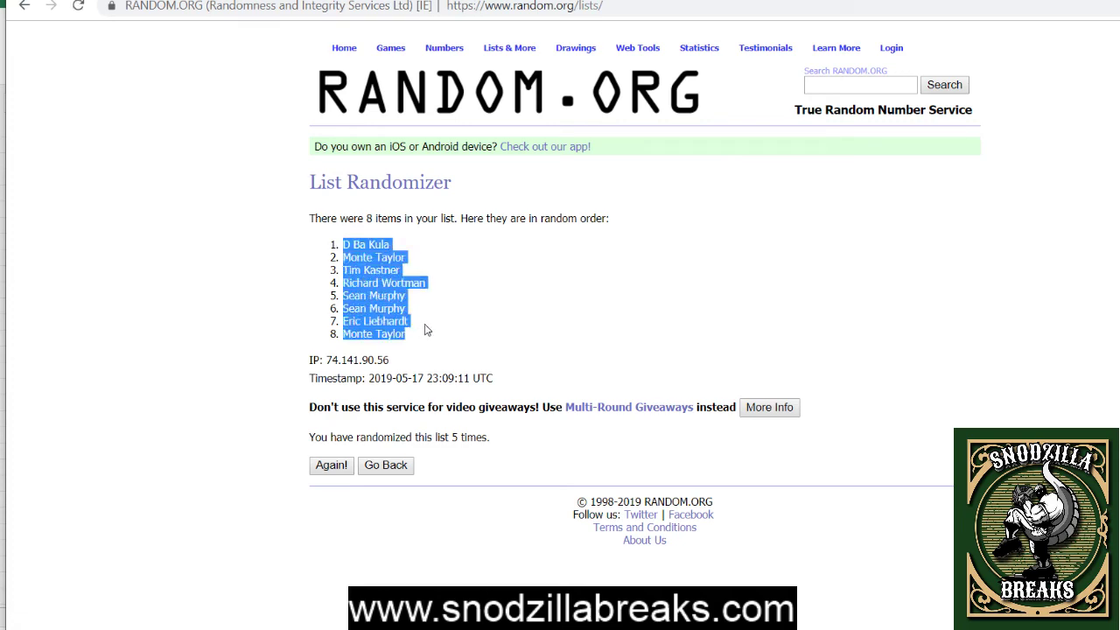
pyautogui.hotkey('alt', 'Tab')
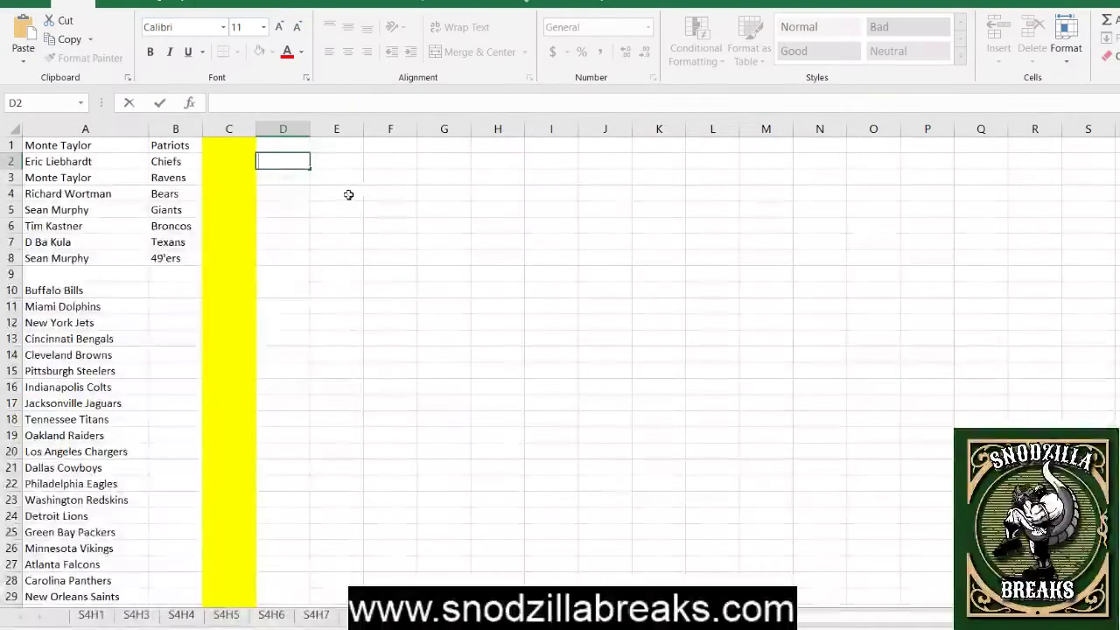
pyautogui.click(316, 127)
pyautogui.moveTo(364, 127)
pyautogui.mouseDown()
pyautogui.moveTo(345, 125)
pyautogui.moveTo(372, 128)
pyautogui.mouseUp()
pyautogui.click(320, 195)
# Try to paste the copied names into the whole of column D with Match Destination Formatting.
pyautogui.click(302, 128)
pyautogui.rightClick(297, 148)
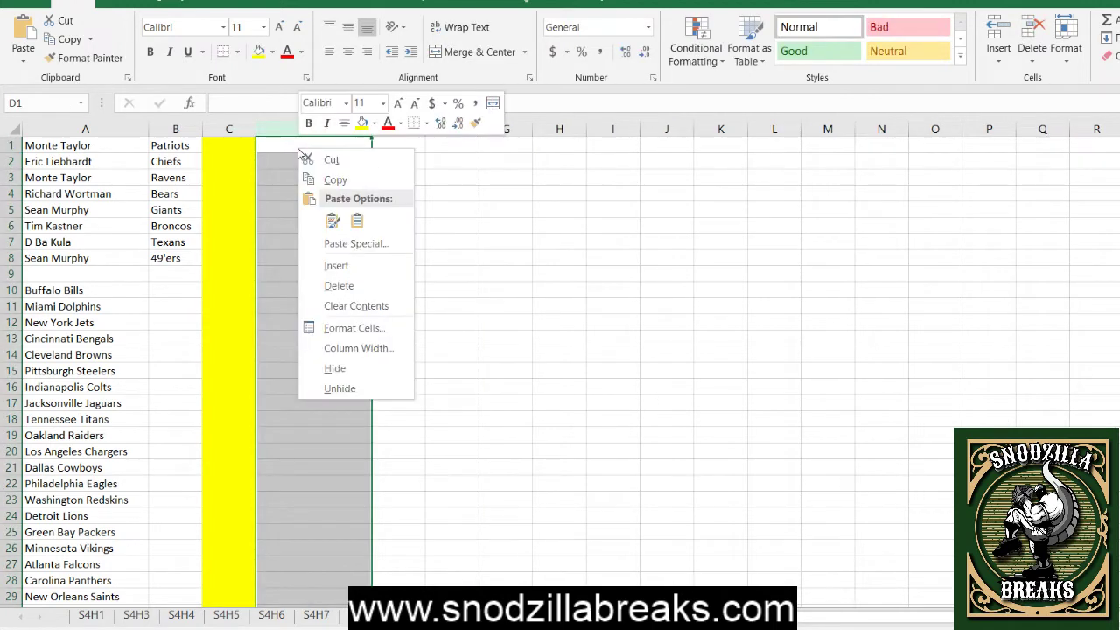
pyautogui.click(358, 220)
pyautogui.click(680, 355)
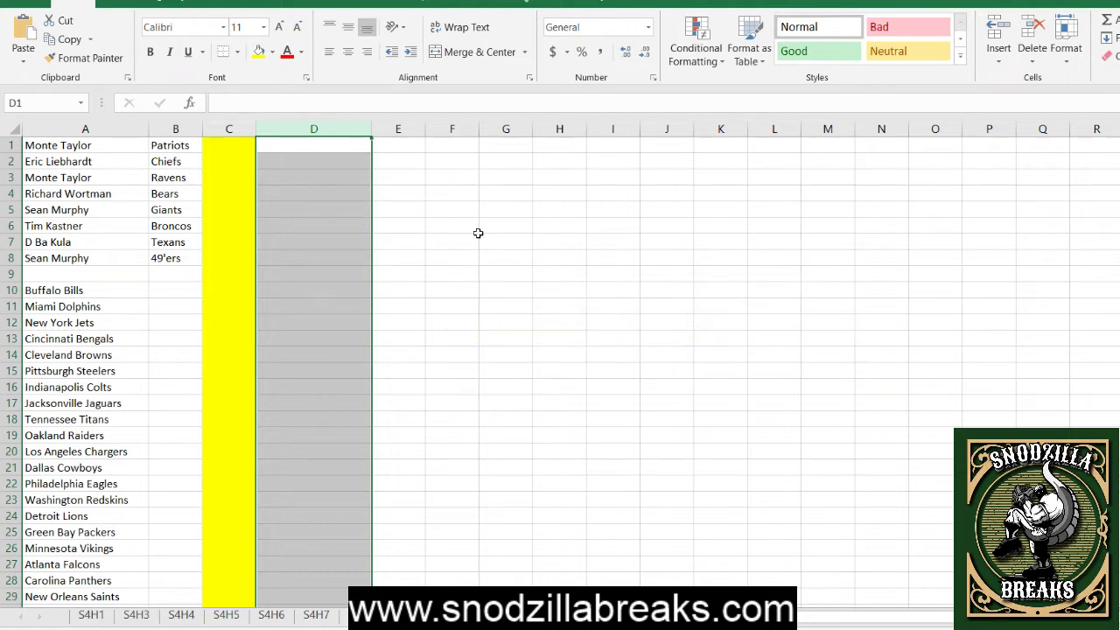
# Paste the randomized names from cell D1 with Match Destination Formatting and repeat the block down to D24.
pyautogui.click(311, 149)
pyautogui.rightClick(303, 146)
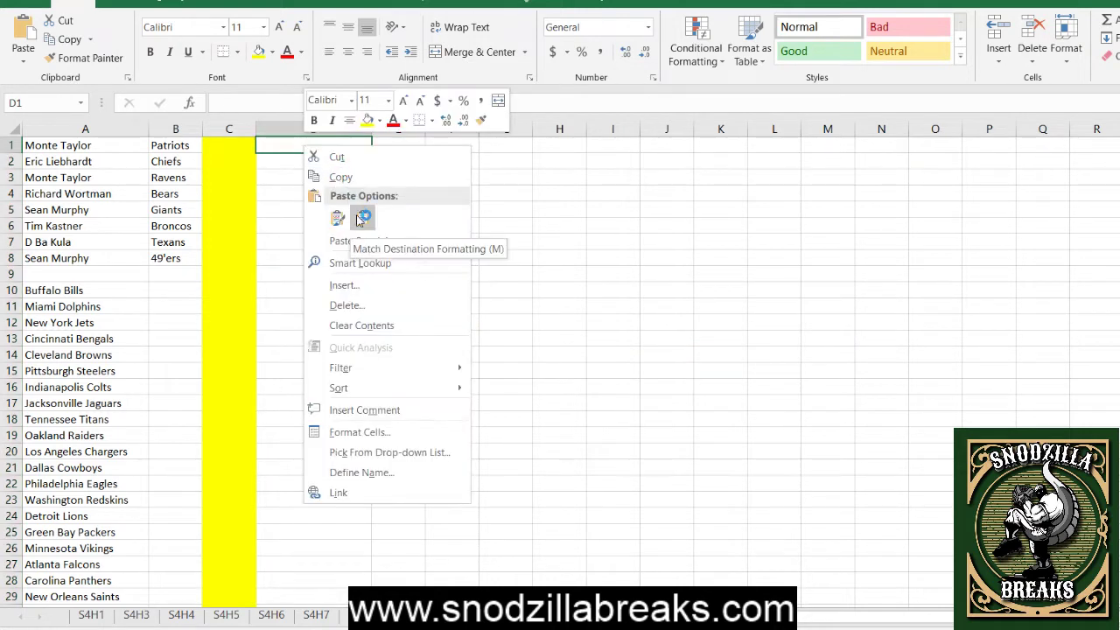
pyautogui.click(362, 218)
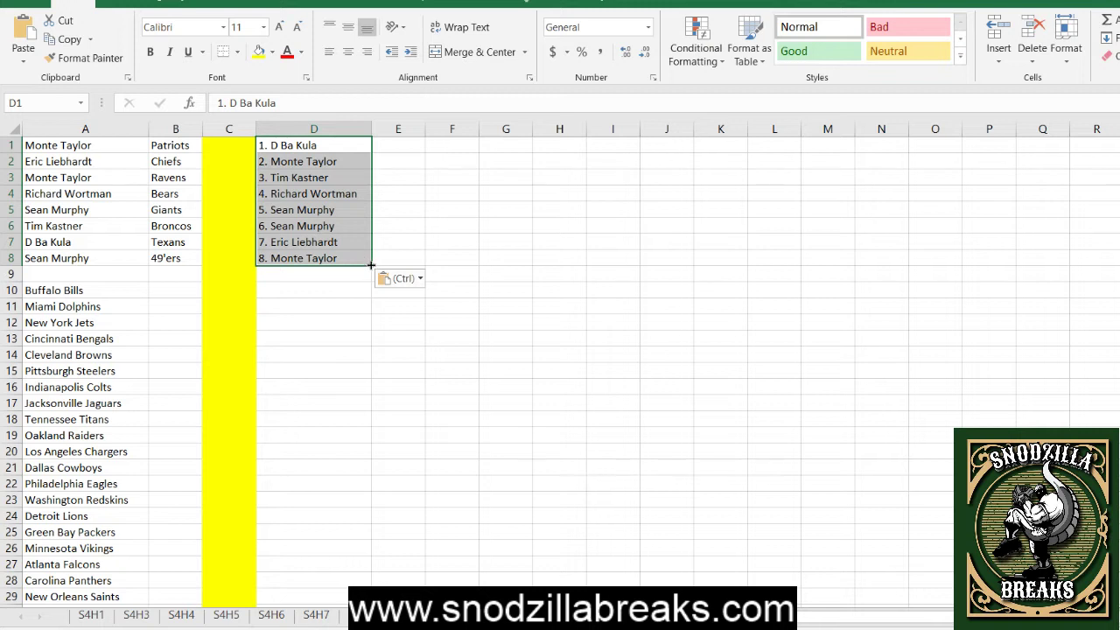
pyautogui.moveTo(373, 265); pyautogui.dragTo(357, 522)
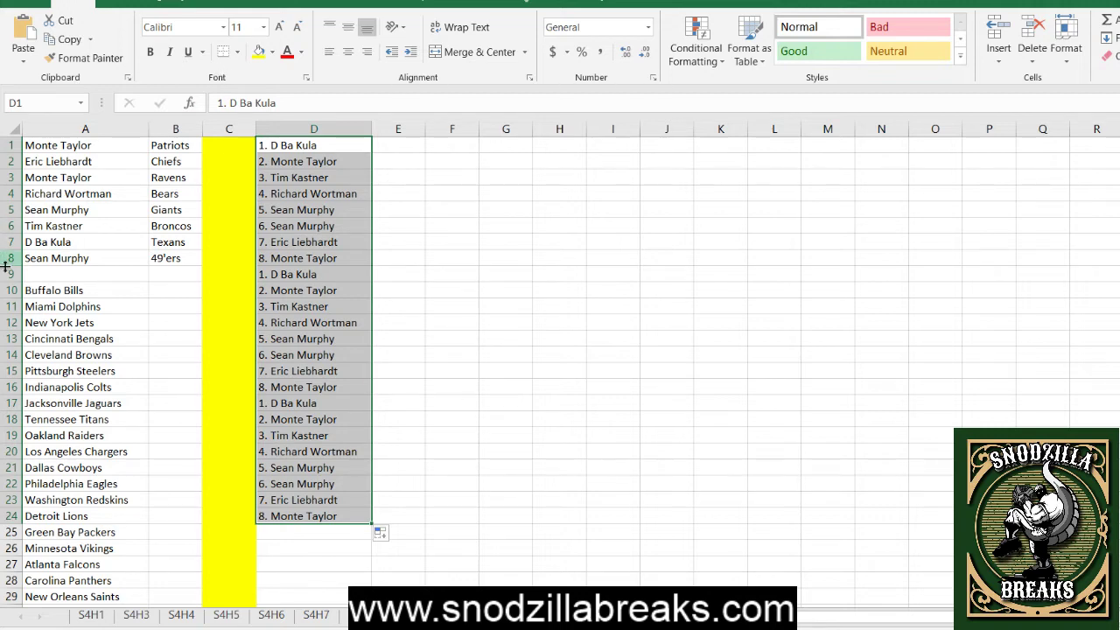
# Copy the team names in A10:A33 and paste them into a fresh List Randomizer form on RANDOM.ORG.
pyautogui.moveTo(54, 298); pyautogui.dragTo(86, 560)
pyautogui.hotkey('ctrl', 'c')
pyautogui.hotkey('alt', 'Tab')
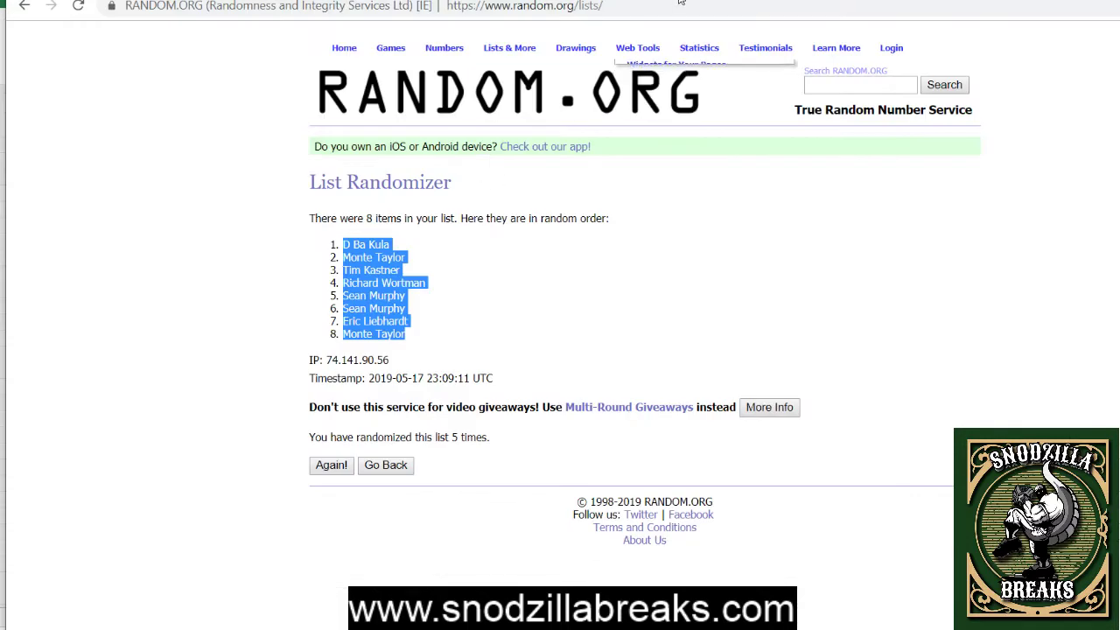
pyautogui.click(682, 5)
pyautogui.press('Return')
pyautogui.rightClick(315, 376)
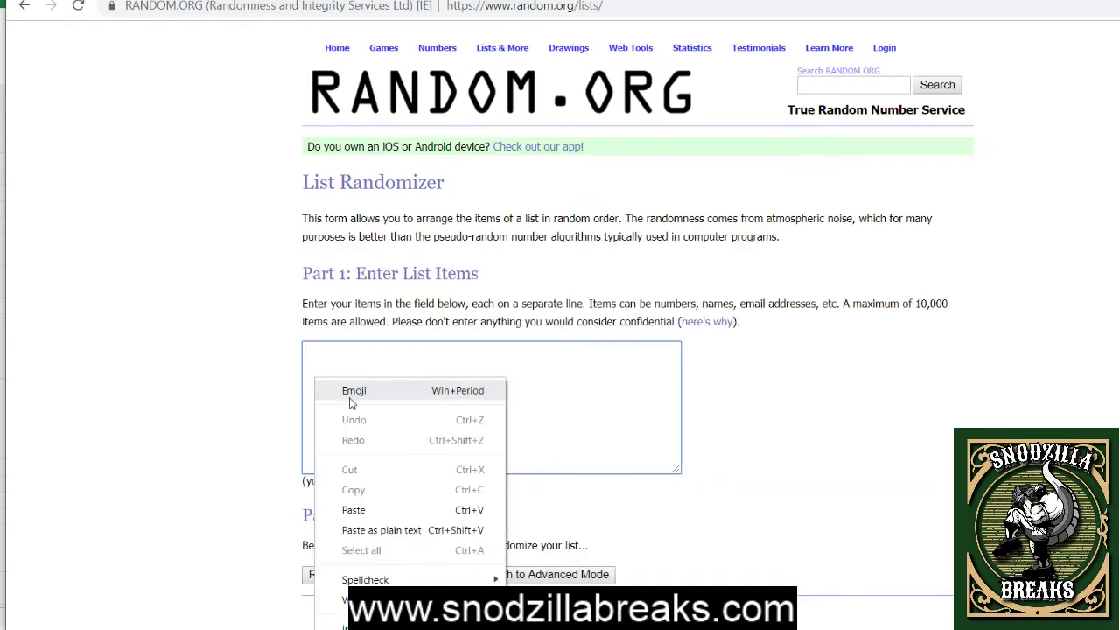
pyautogui.click(341, 344)
pyautogui.hotkey('ctrl', 'v')
# Look through the pasted team list from Buffalo Bills to Seattle Seahawks.
pyautogui.scroll(5, 529, 392)
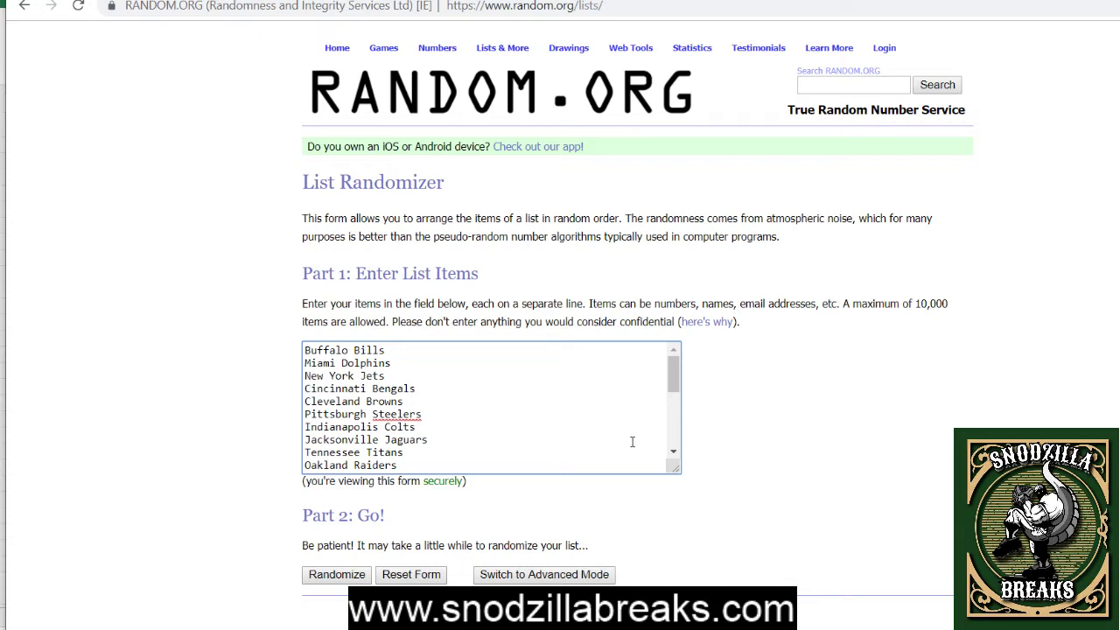
pyautogui.click(674, 459)
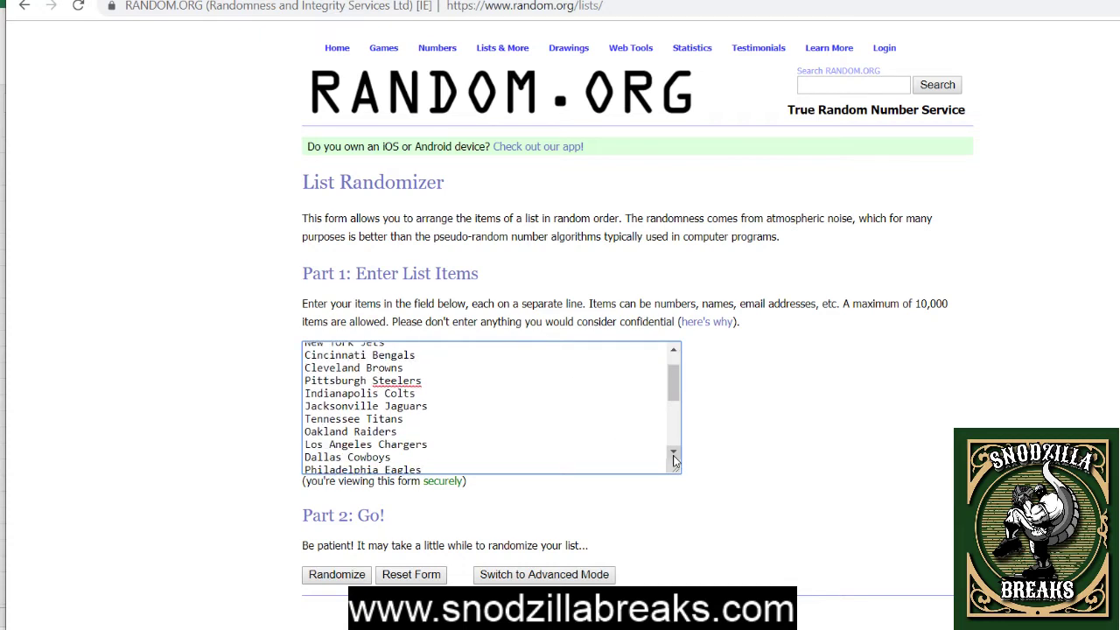
pyautogui.click(674, 459)
pyautogui.click(674, 459)
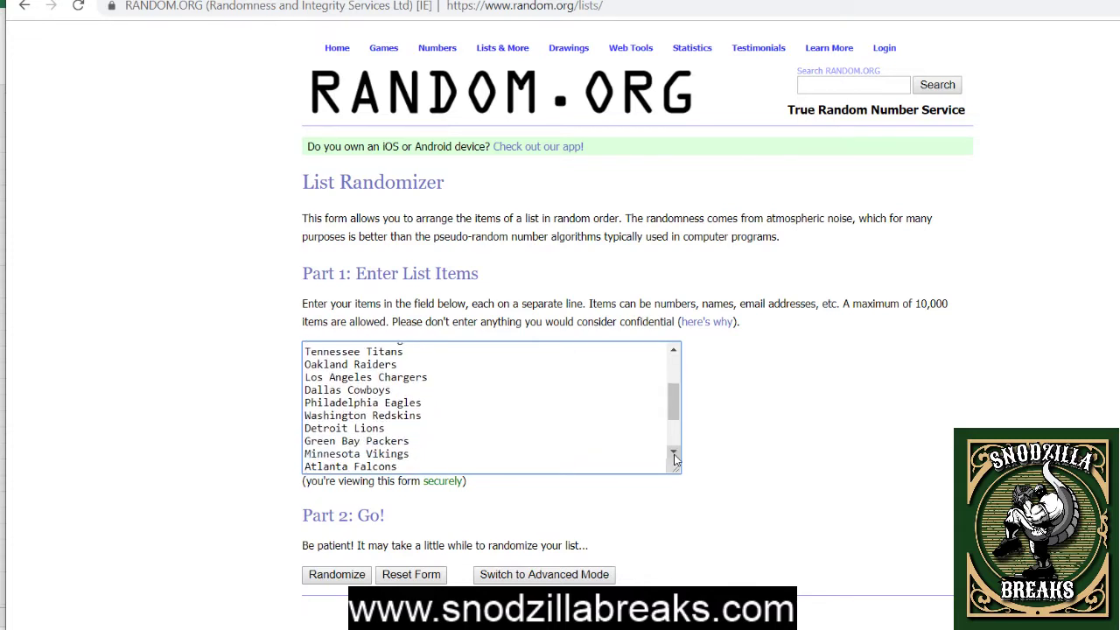
pyautogui.click(673, 459)
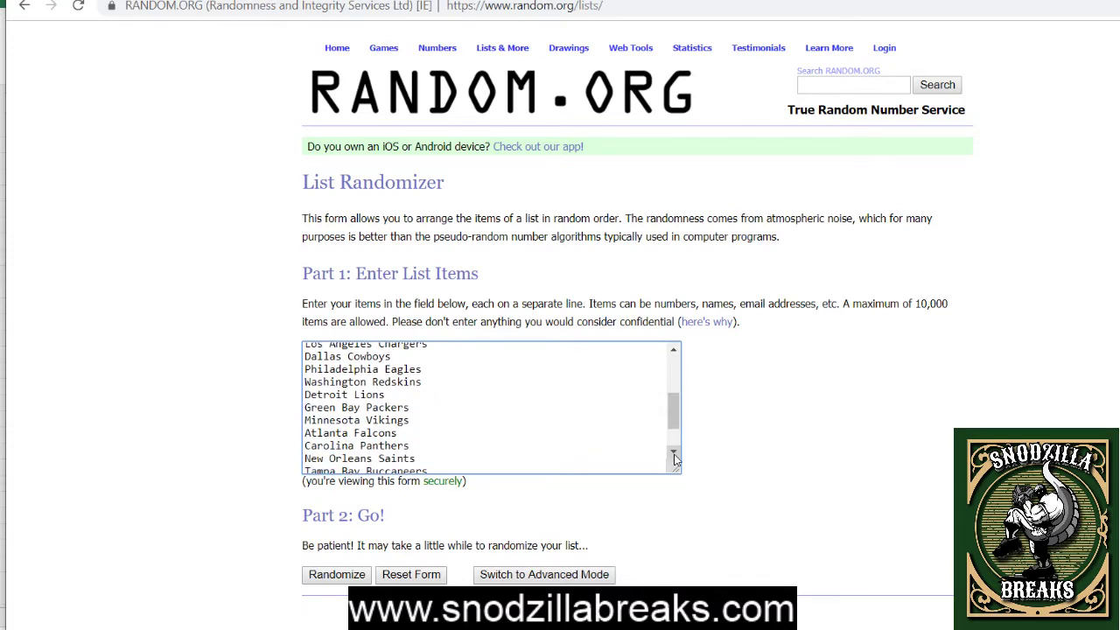
pyautogui.click(674, 459)
pyautogui.click(674, 459)
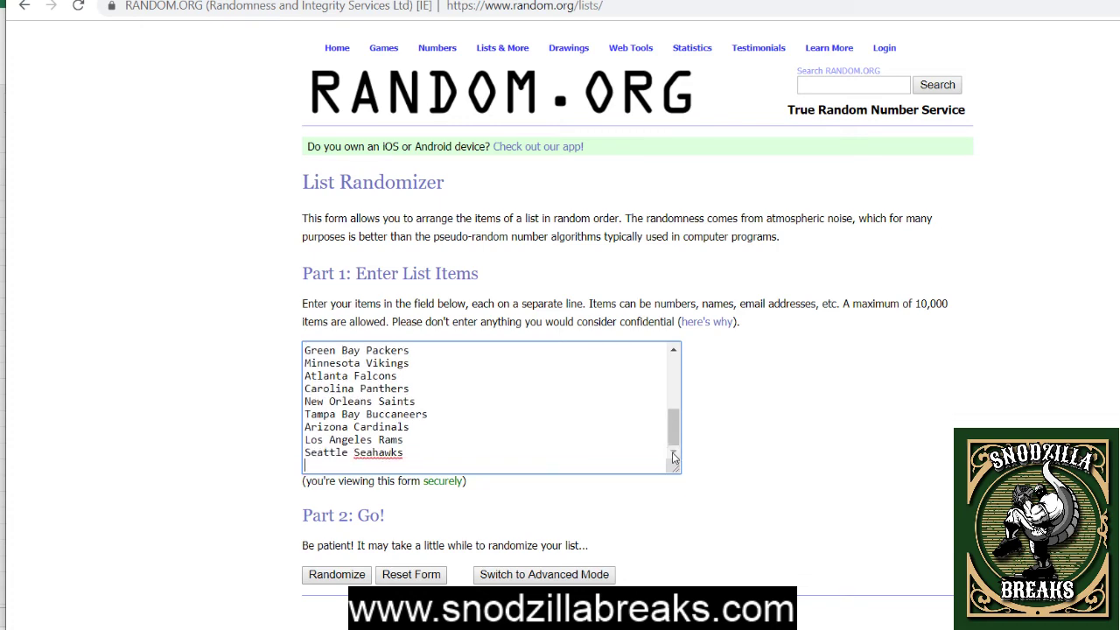
# Switch to the Excel worksheet and widen the empty column E to about the width of column D.
pyautogui.hotkey('alt', 'Tab')
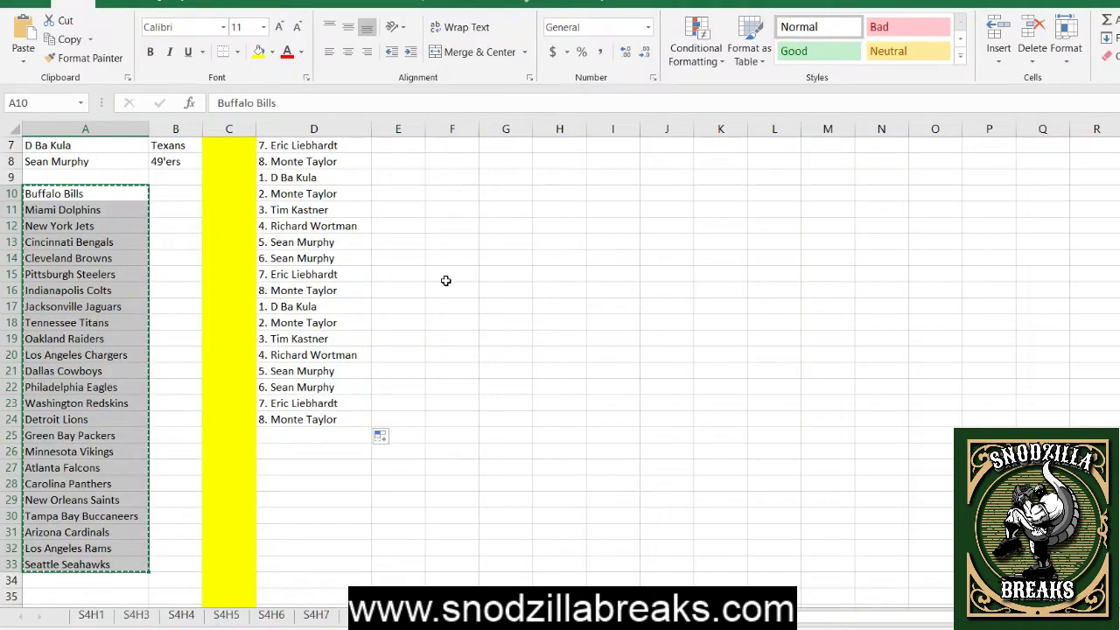
pyautogui.scroll(2, 447, 289)
pyautogui.click(399, 151)
pyautogui.doubleClick(398, 151)
pyautogui.click(455, 157)
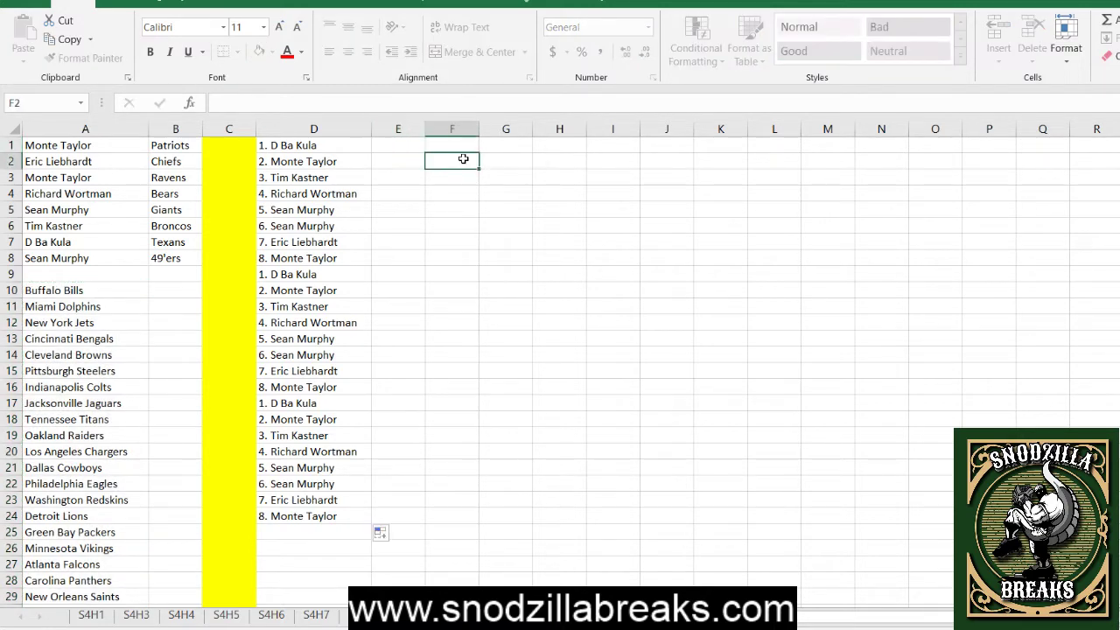
pyautogui.moveTo(425, 129); pyautogui.dragTo(490, 128)
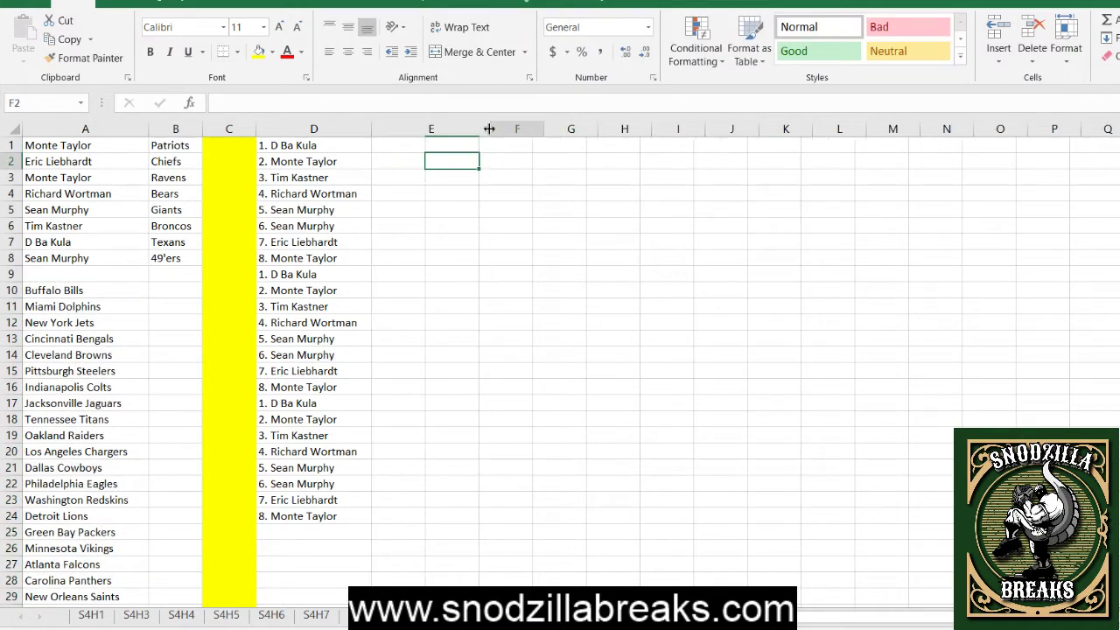
# Switch to RANDOM.ORG and randomize the list of team names five times.
pyautogui.hotkey('alt', 'Tab')
pyautogui.click(329, 575)
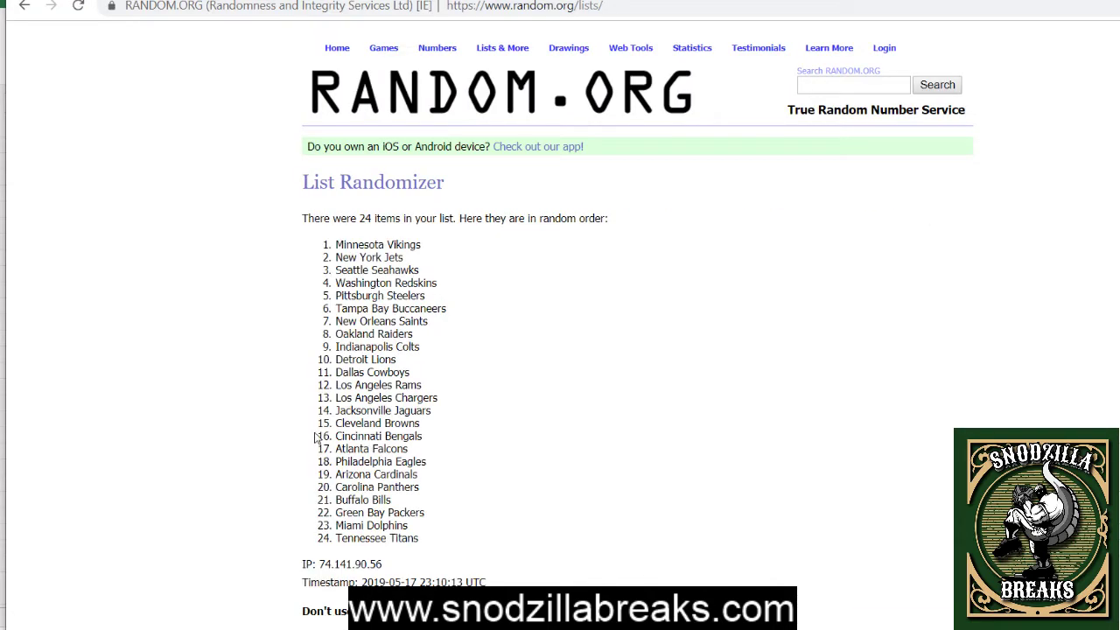
pyautogui.scroll(-1, 311, 464)
pyautogui.click(329, 559)
pyautogui.scroll(-2, 320, 464)
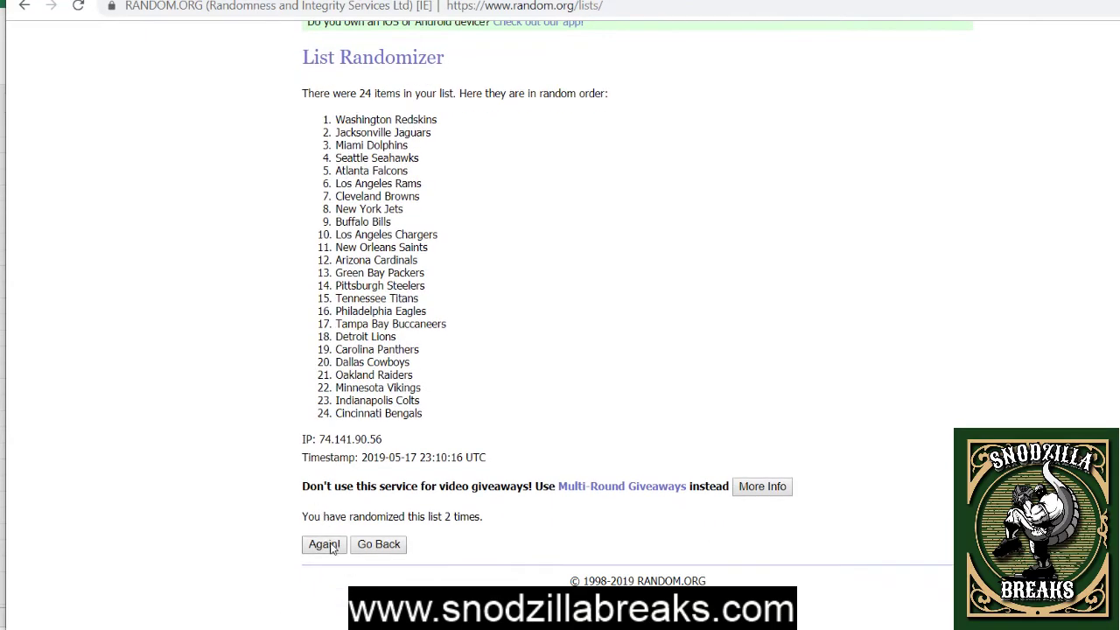
pyautogui.click(324, 544)
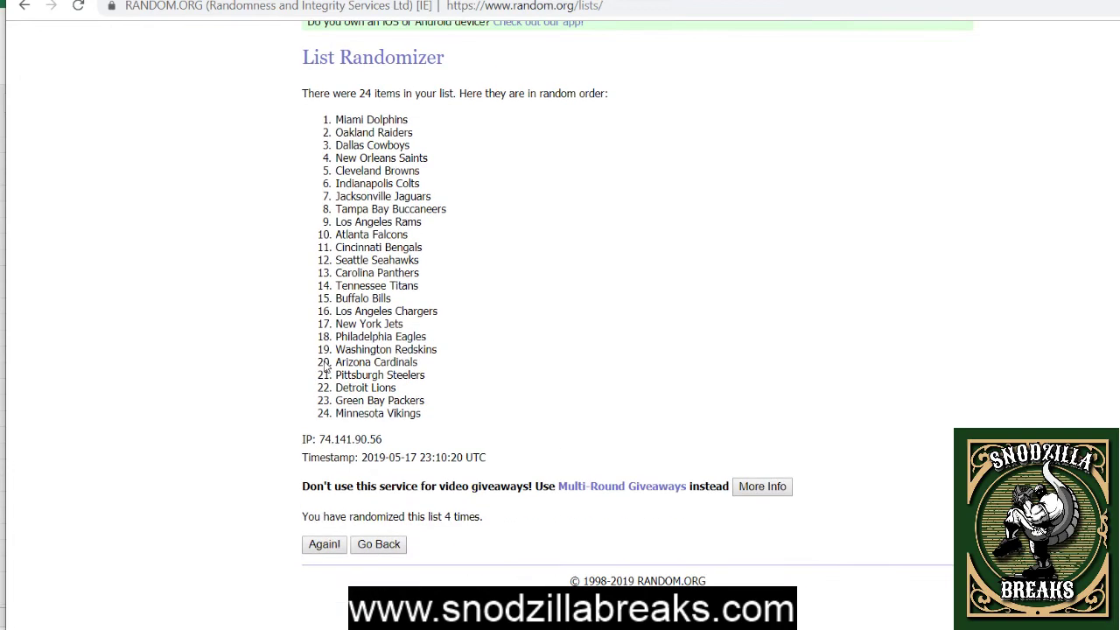
pyautogui.click(325, 545)
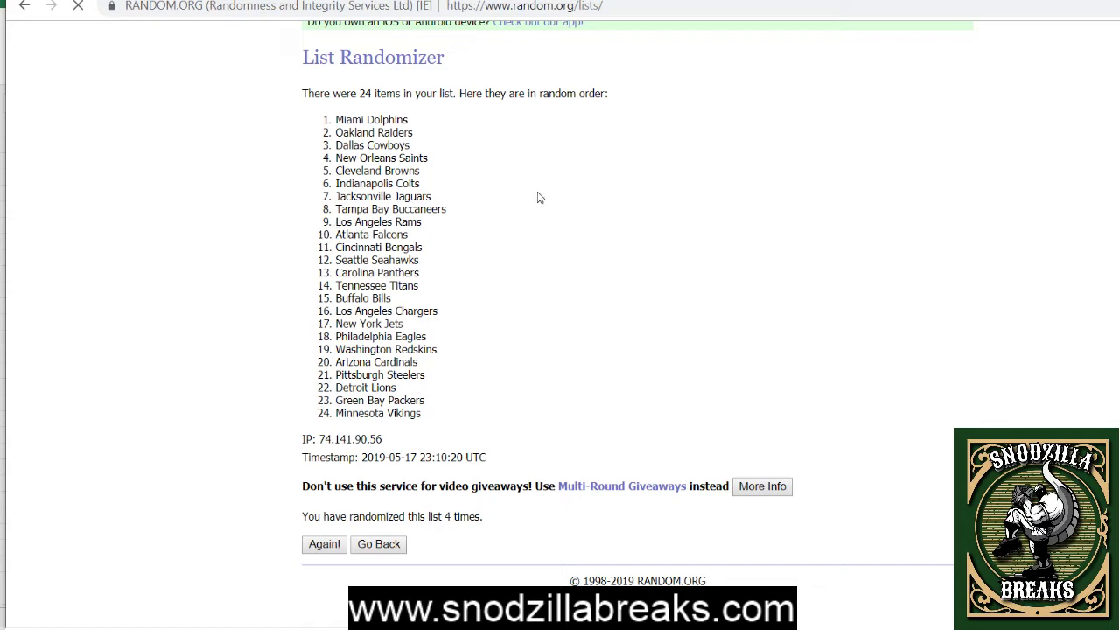
pyautogui.scroll(-3, 399, 252)
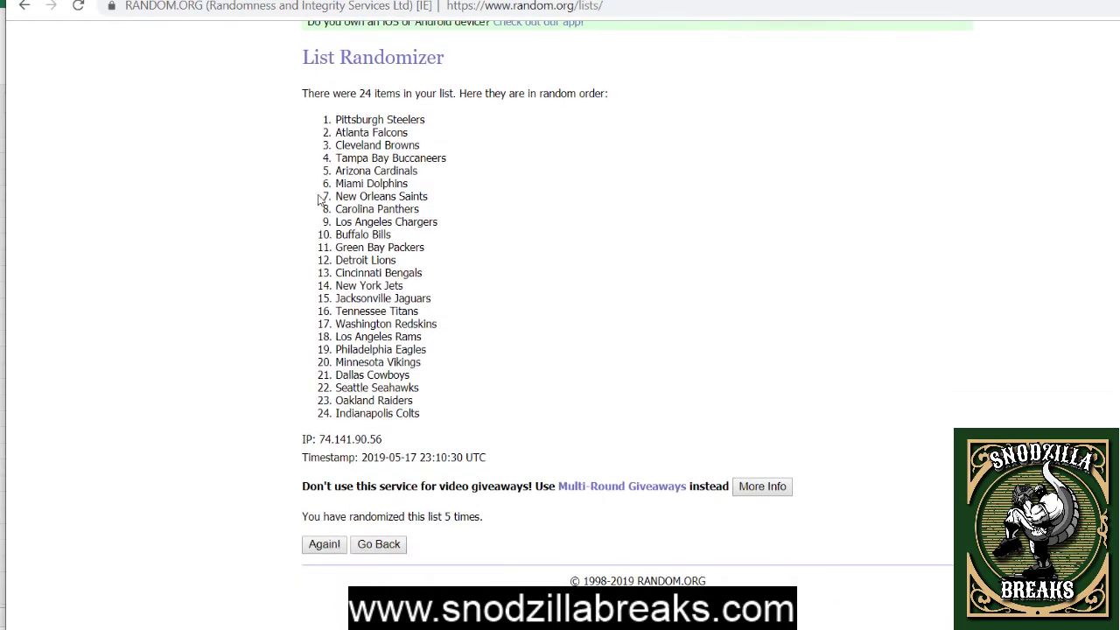
# Copy the randomized teams into the Excel worksheet from cell E1 with Match Destination Formatting, and widen column E to fit them.
pyautogui.moveTo(336, 120); pyautogui.dragTo(458, 412)
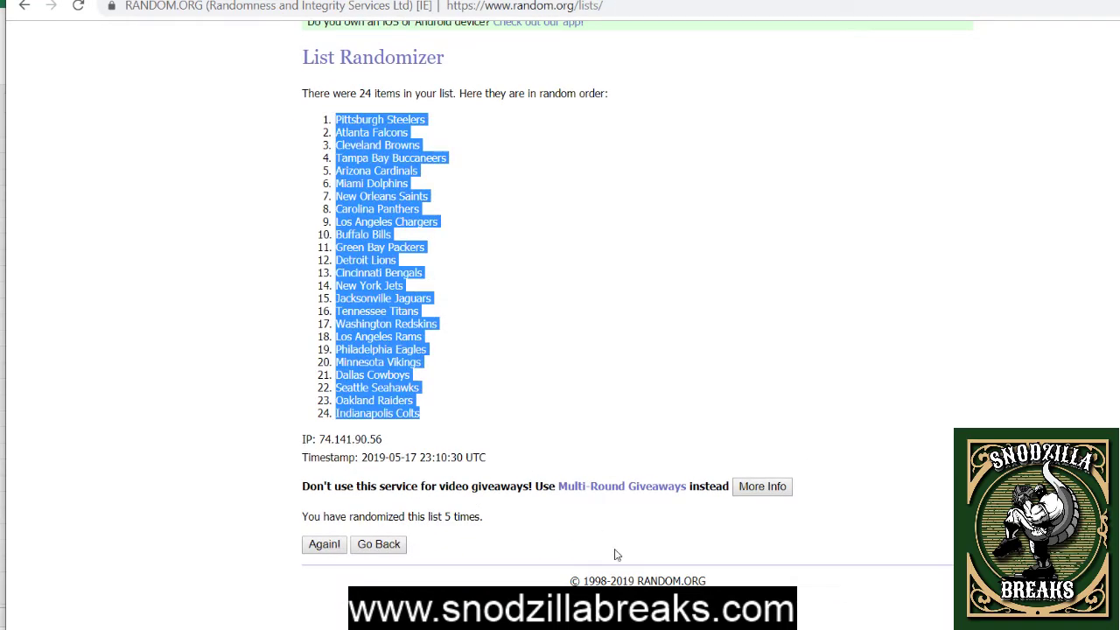
pyautogui.hotkey('alt', 'Tab')
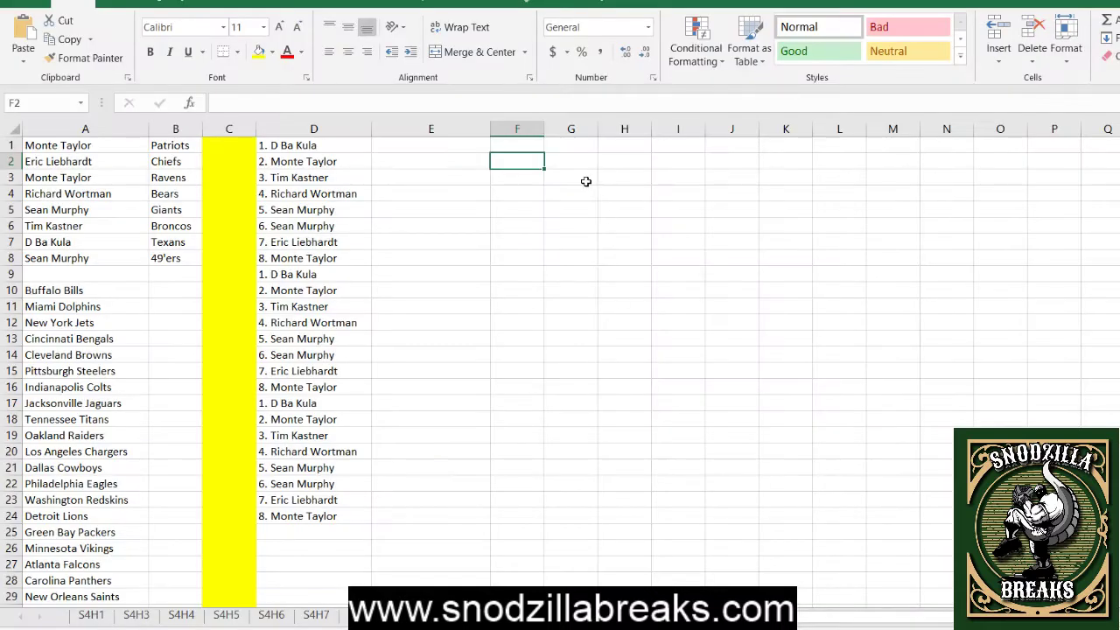
pyautogui.rightClick(422, 147)
pyautogui.click(481, 221)
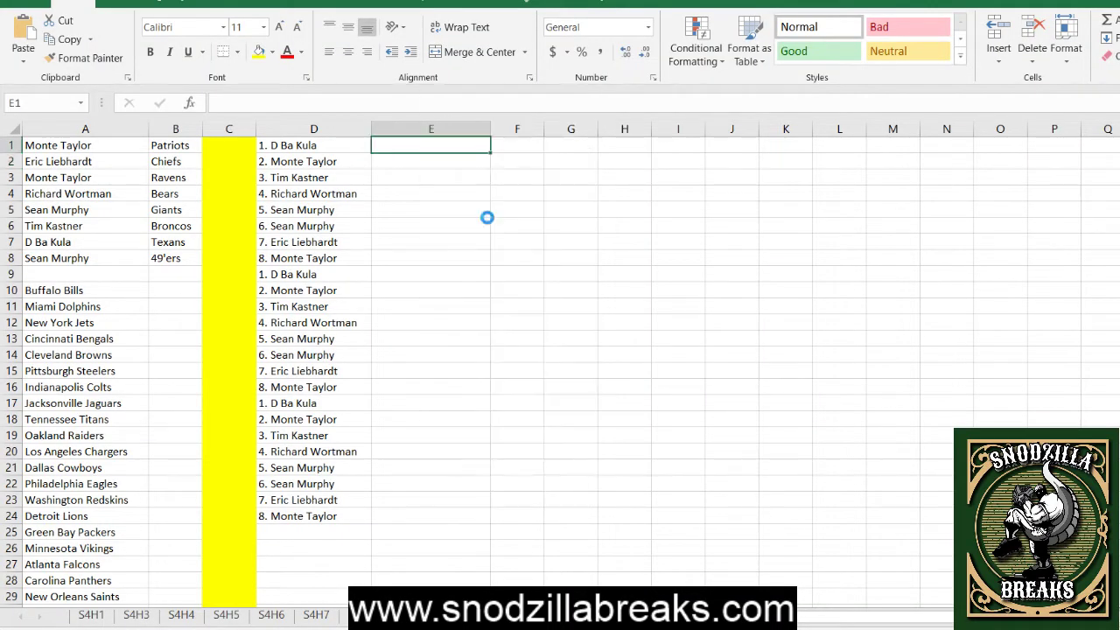
pyautogui.click(623, 179)
pyautogui.moveTo(491, 129); pyautogui.dragTo(509, 129)
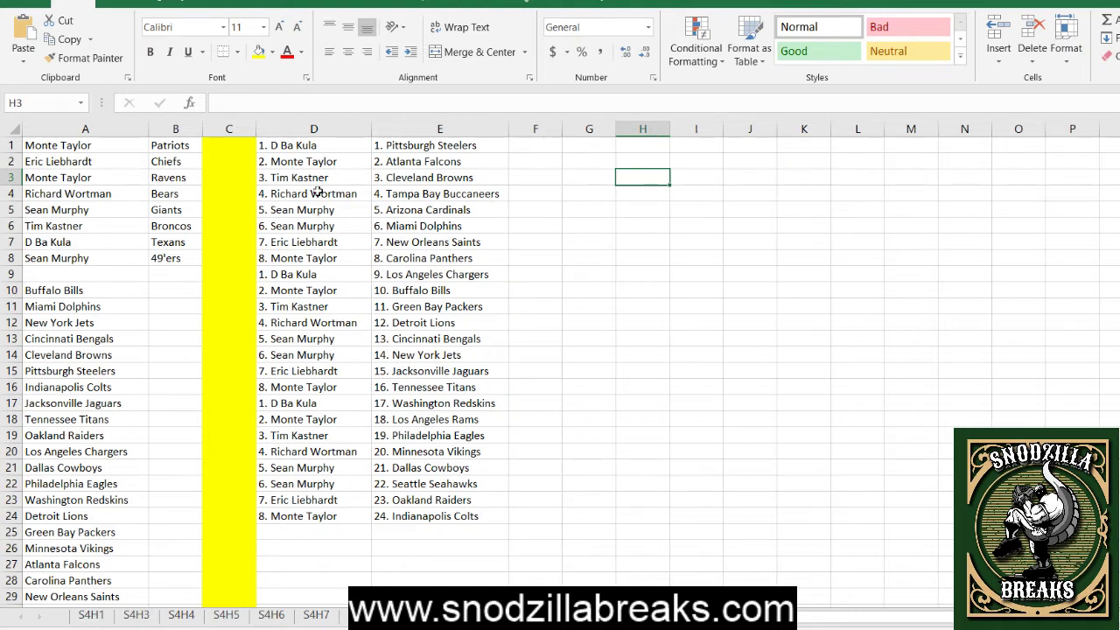
# Read through the name and team pairings in columns D and E row by row, starting from row 1.
pyautogui.click(393, 149)
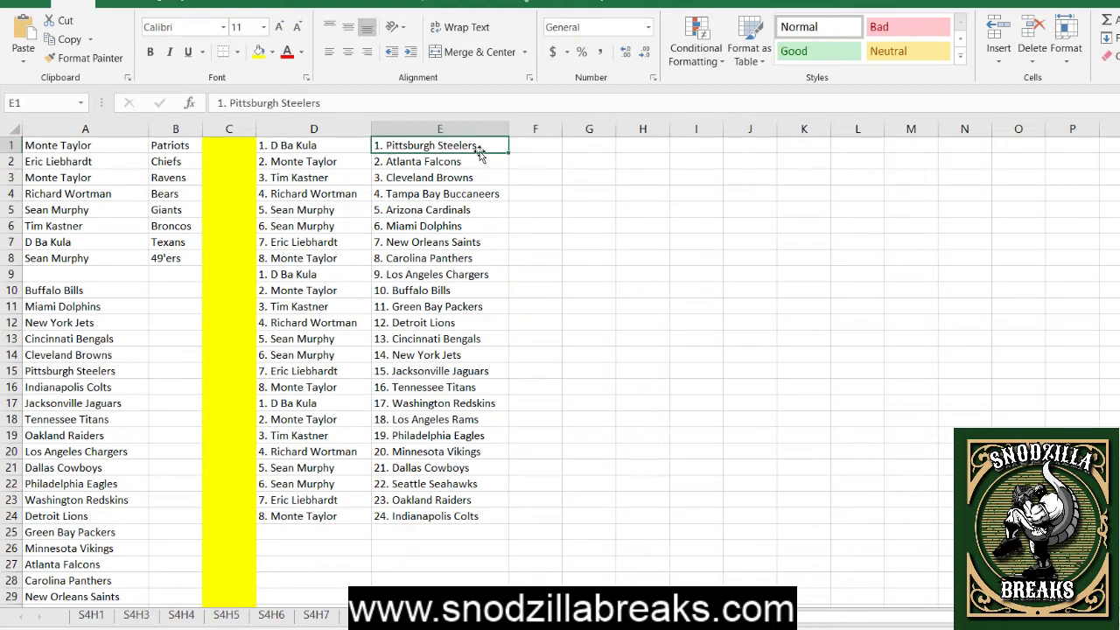
pyautogui.press('Down')
pyautogui.press('Down')
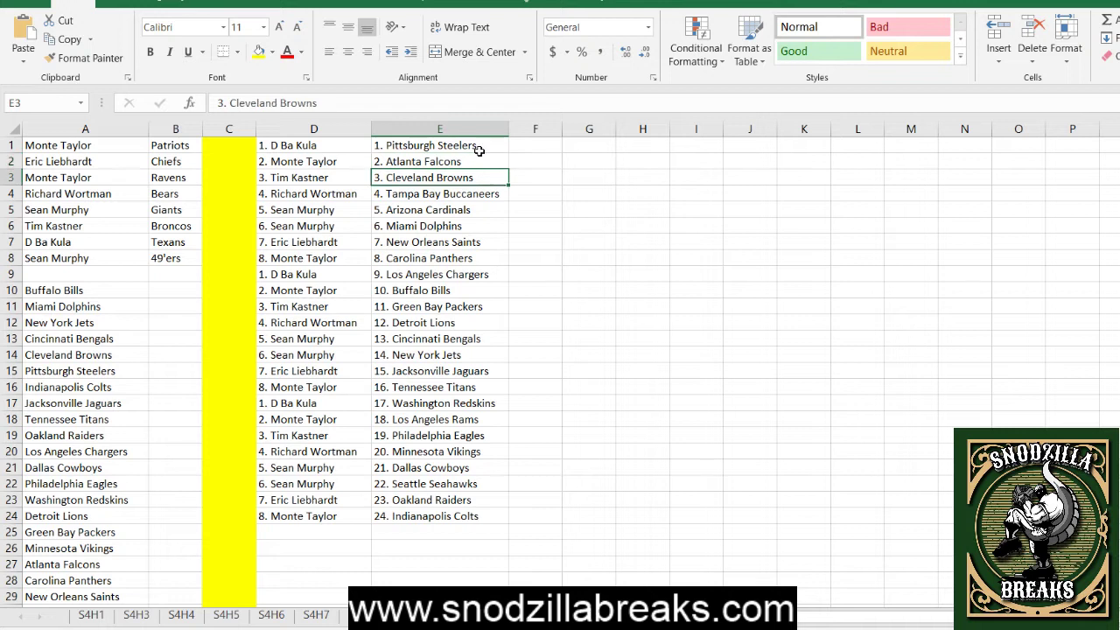
pyautogui.press('Down')
pyautogui.press('Down')
pyautogui.press('Down')
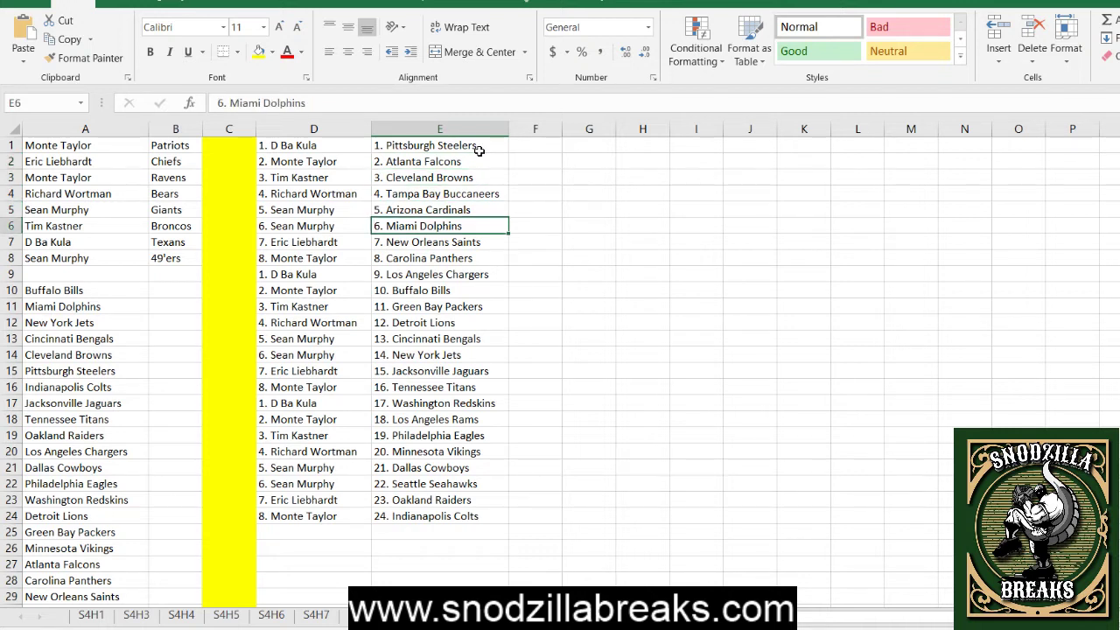
pyautogui.press('Down')
pyautogui.press('Down')
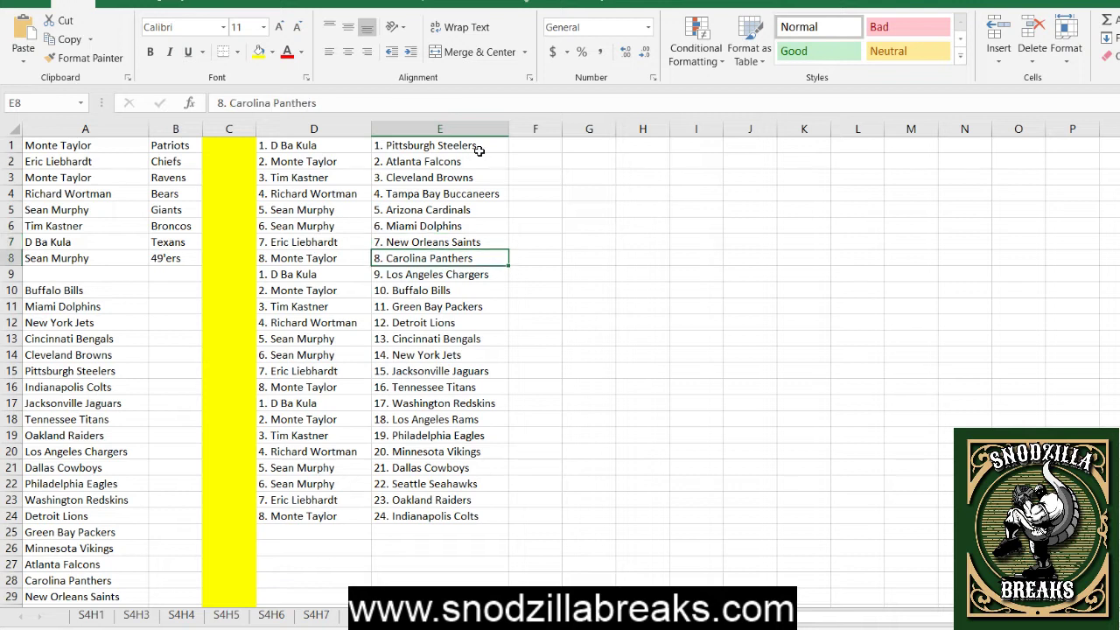
pyautogui.press('Down')
pyautogui.press('Down')
pyautogui.press('Down')
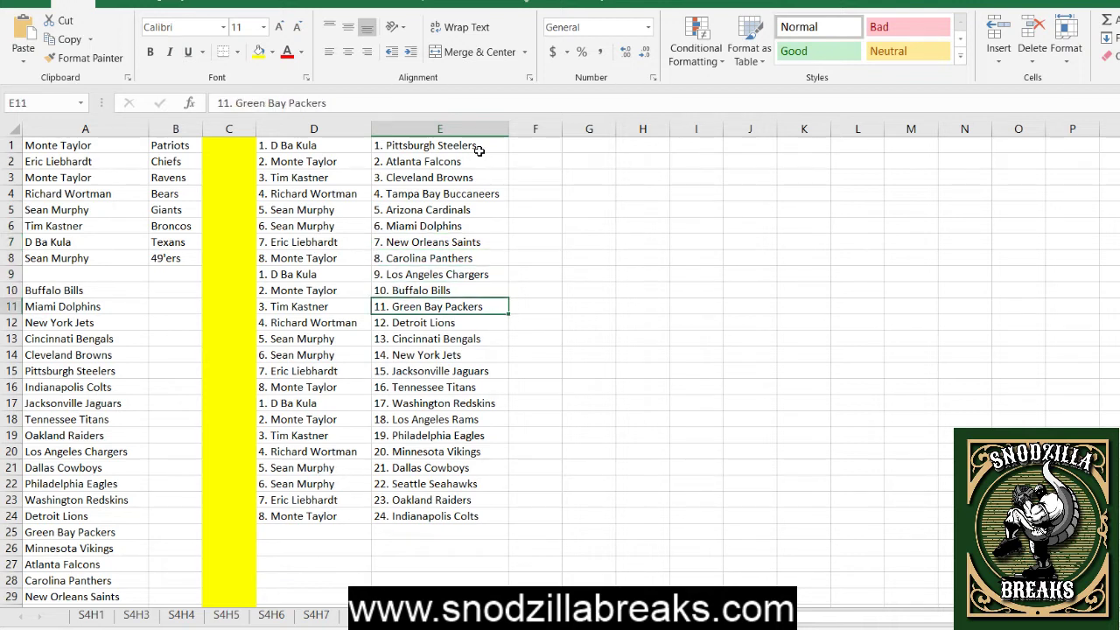
pyautogui.press('Down')
pyautogui.press('Down')
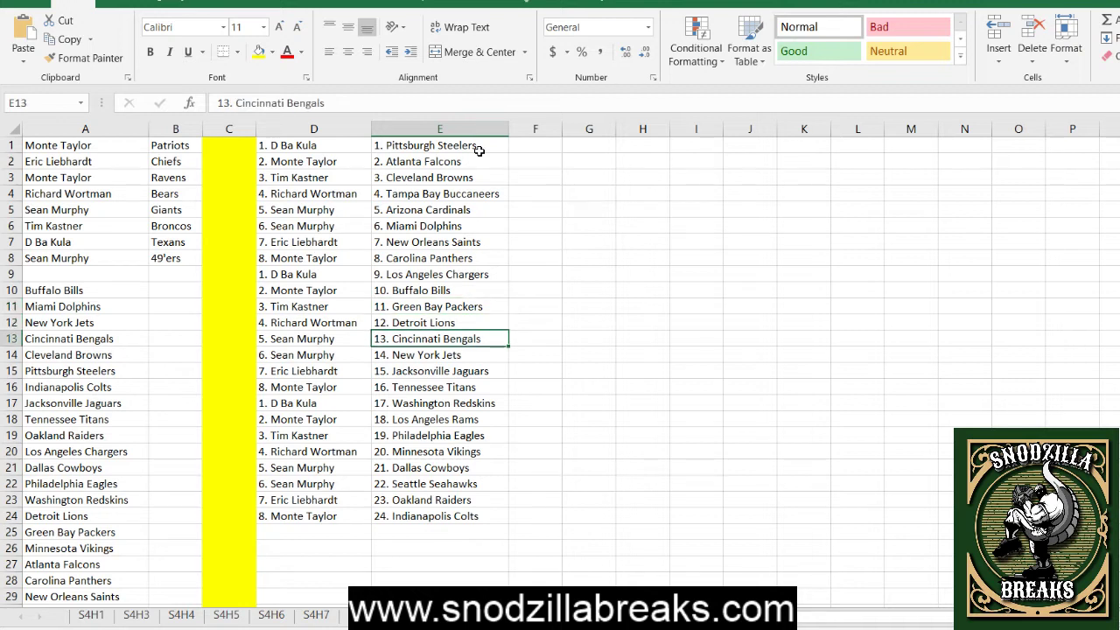
pyautogui.press('Down')
pyautogui.press('Down')
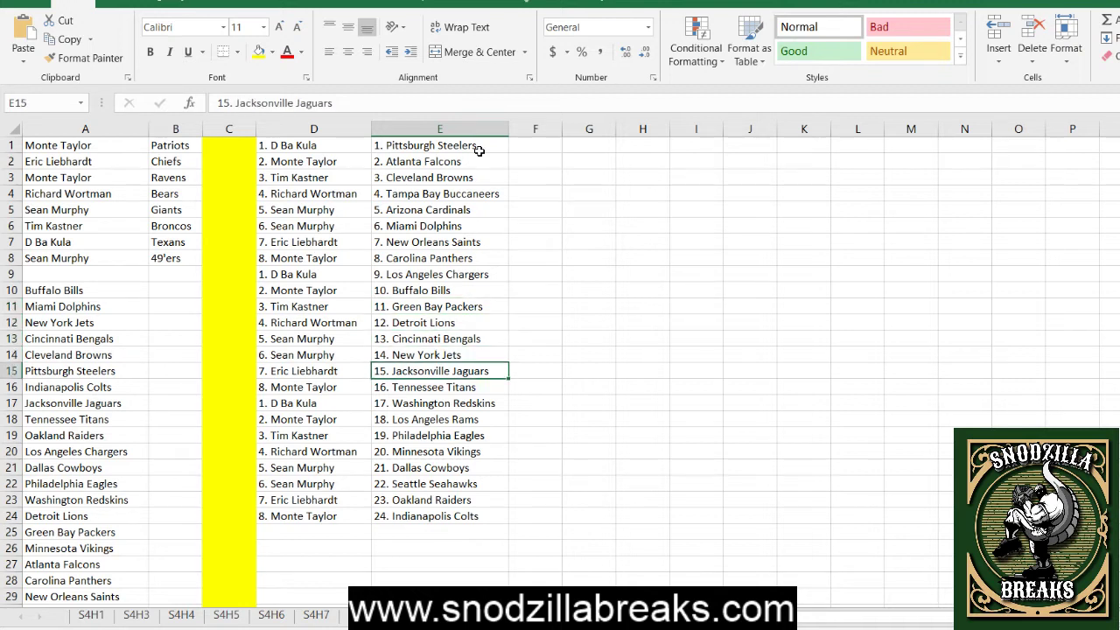
pyautogui.press('Down')
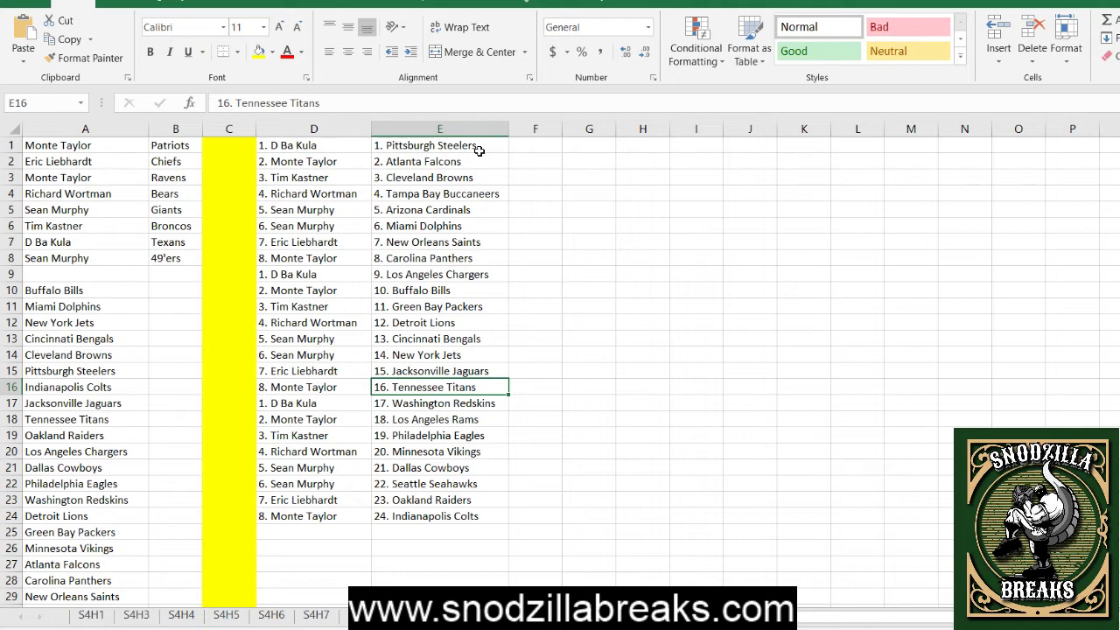
pyautogui.press('Down')
pyautogui.press('Down')
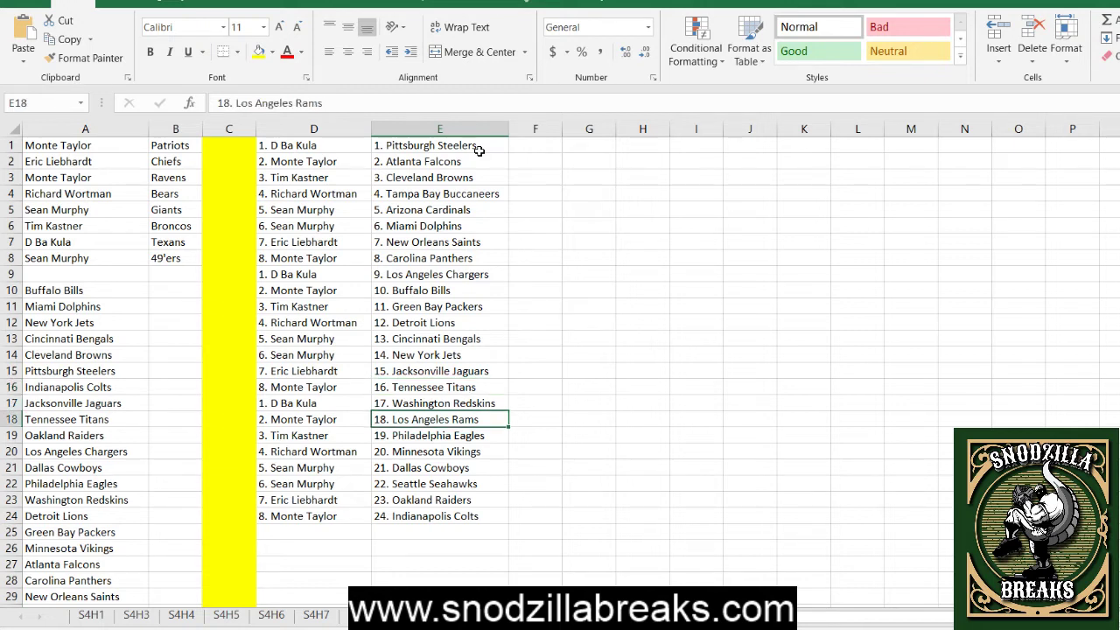
pyautogui.press('Down')
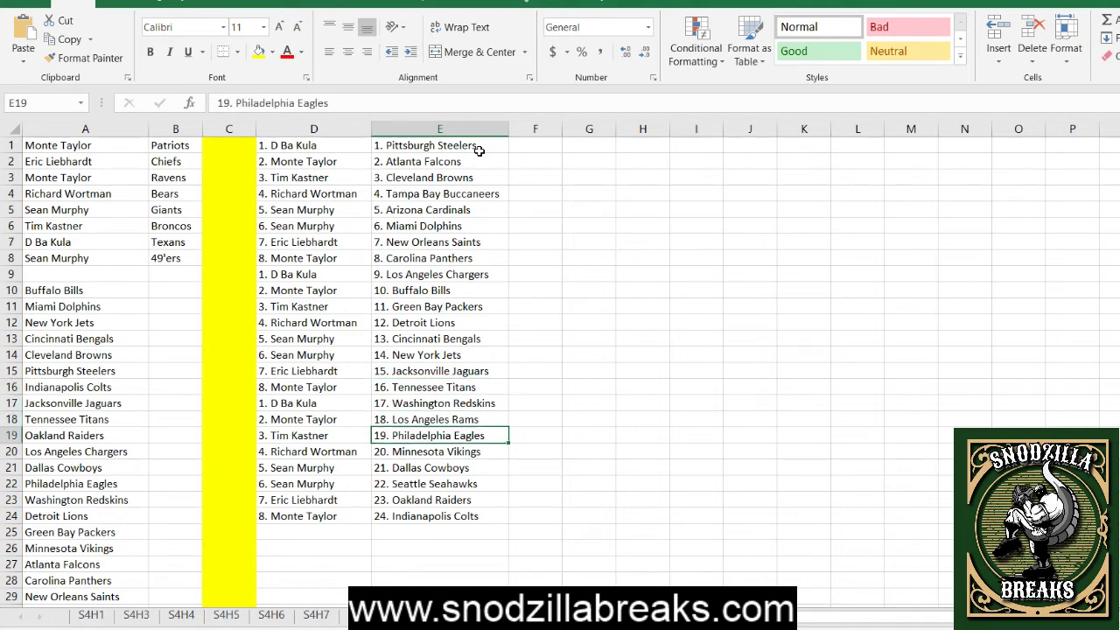
pyautogui.press('Down')
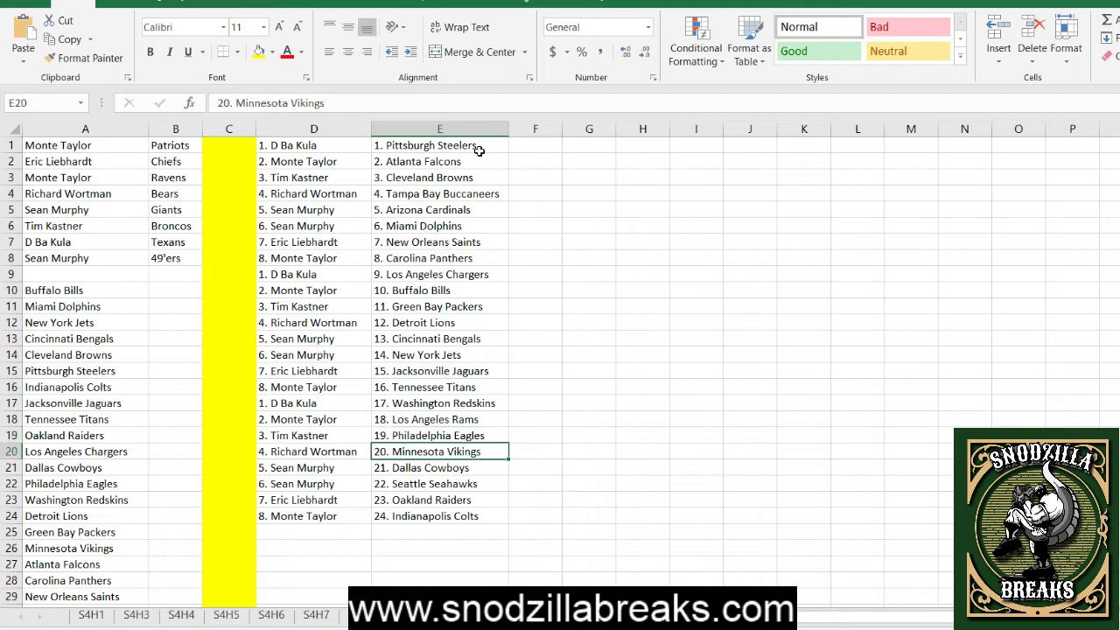
pyautogui.press('Down')
pyautogui.press('Down')
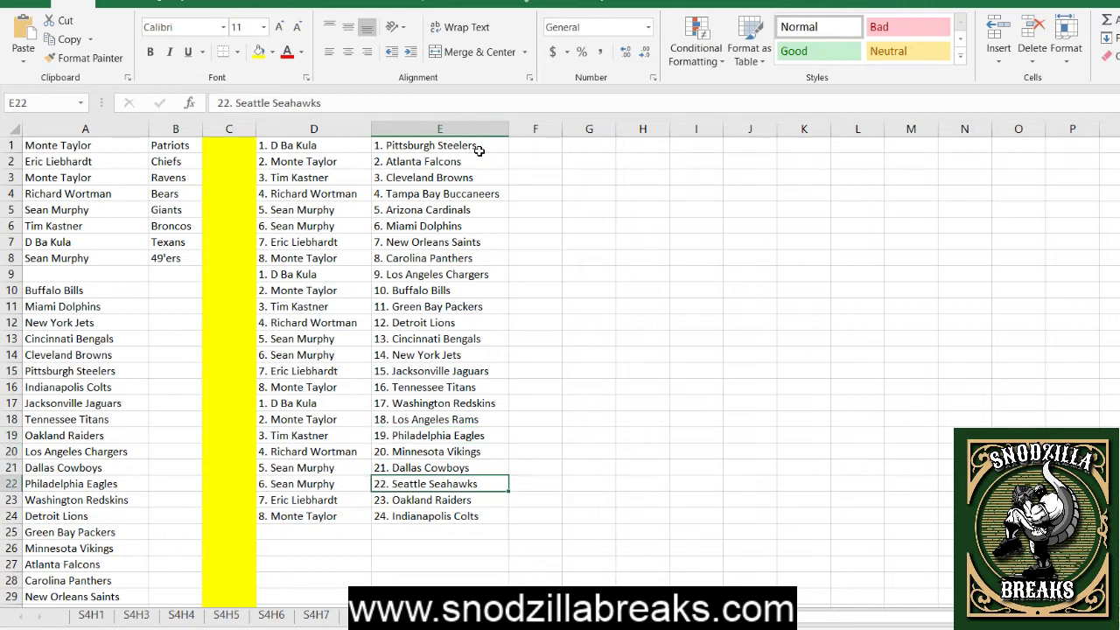
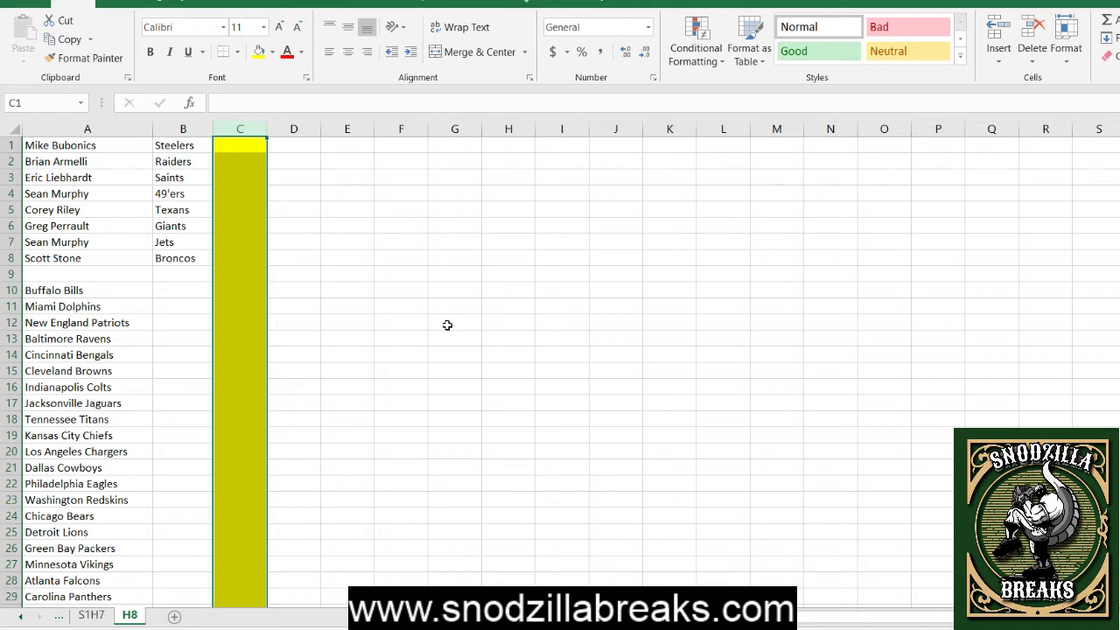
# Copy the eight participant names from A1:A8 of sheet H8 into the RANDOM.ORG List Randomizer.
pyautogui.click(50, 146)
pyautogui.moveTo(50, 146); pyautogui.dragTo(63, 258)
pyautogui.hotkey('ctrl', 'c')
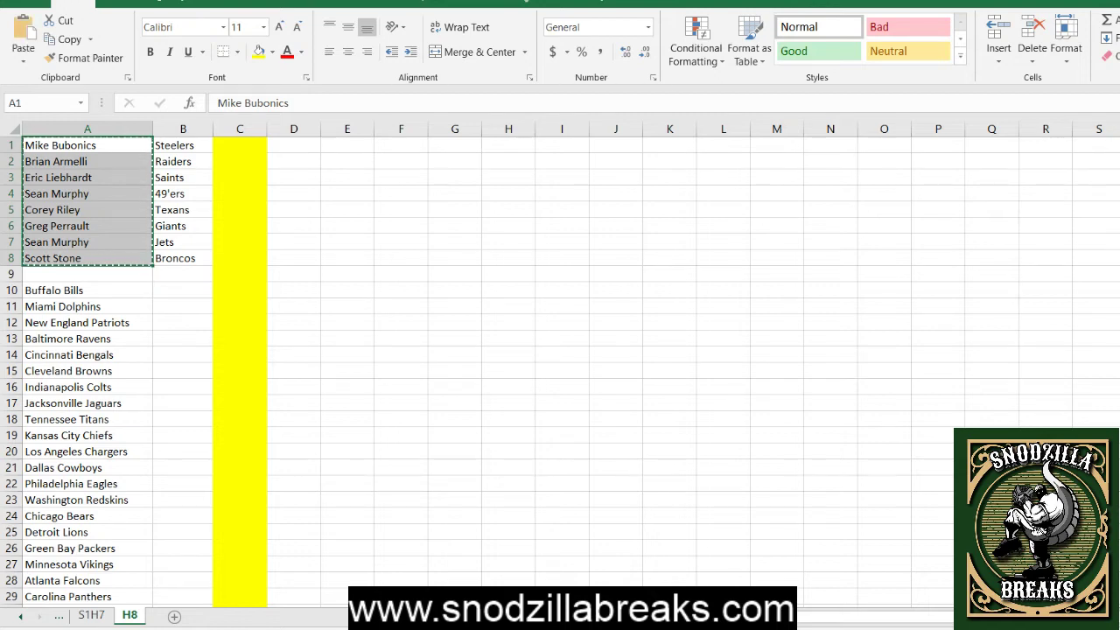
pyautogui.hotkey('alt', 'Tab')
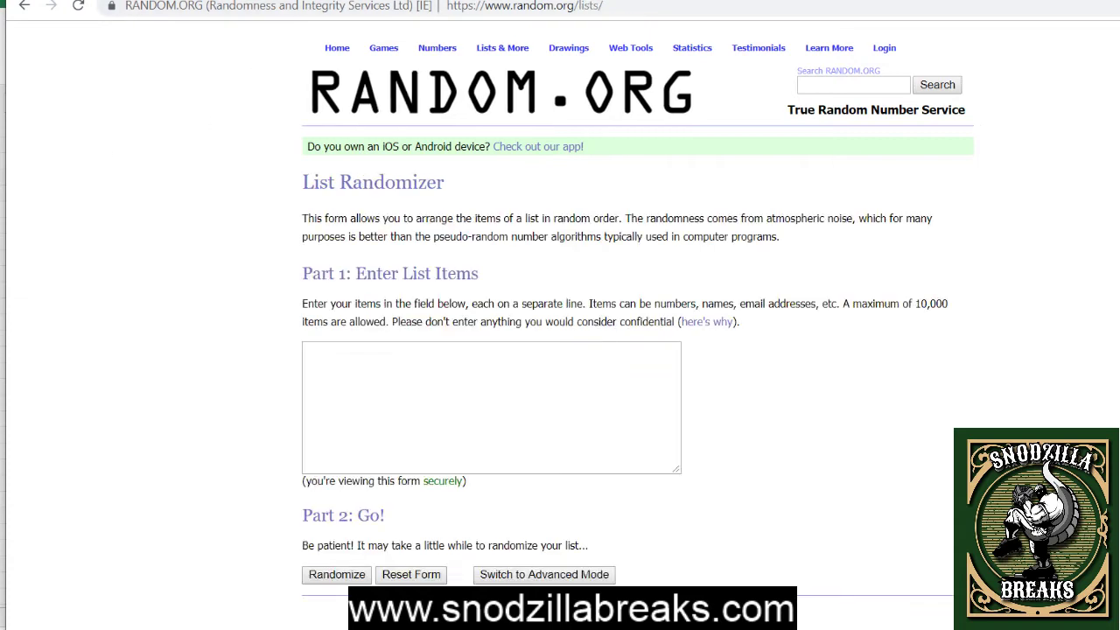
pyautogui.click(362, 360)
pyautogui.hotkey('ctrl', 'v')
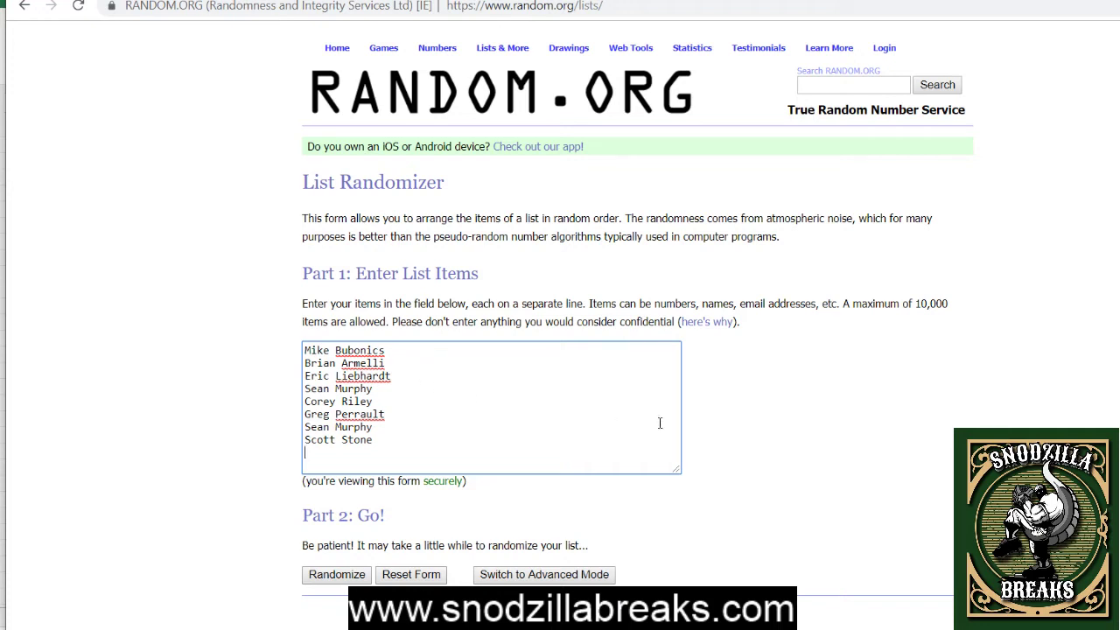
# Randomize the list of participant names five times.
pyautogui.click(329, 577)
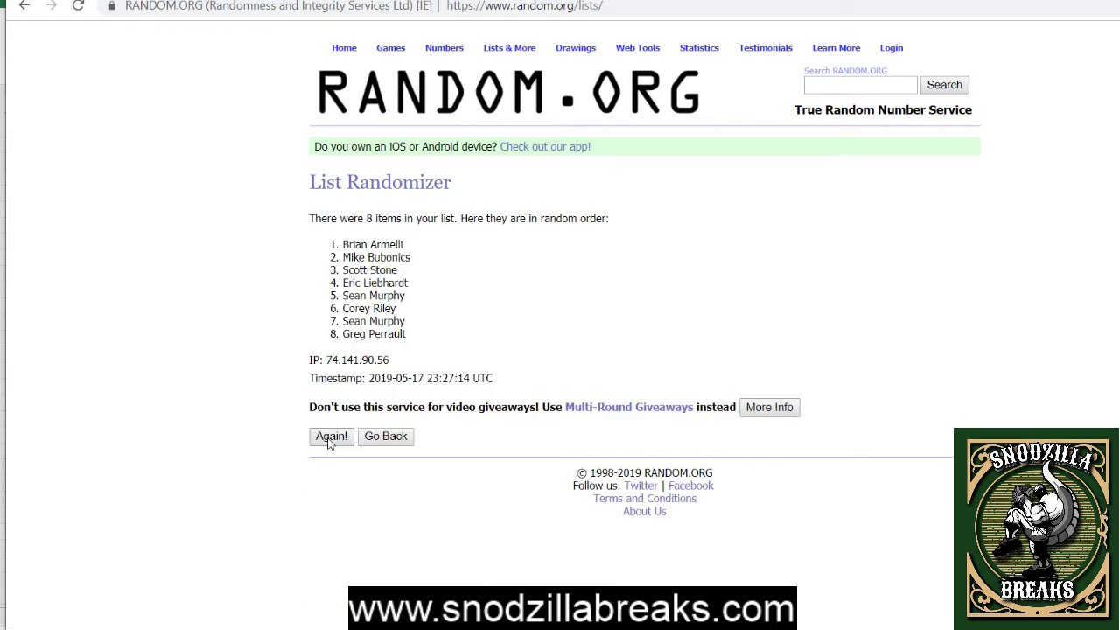
pyautogui.click(330, 441)
pyautogui.click(333, 465)
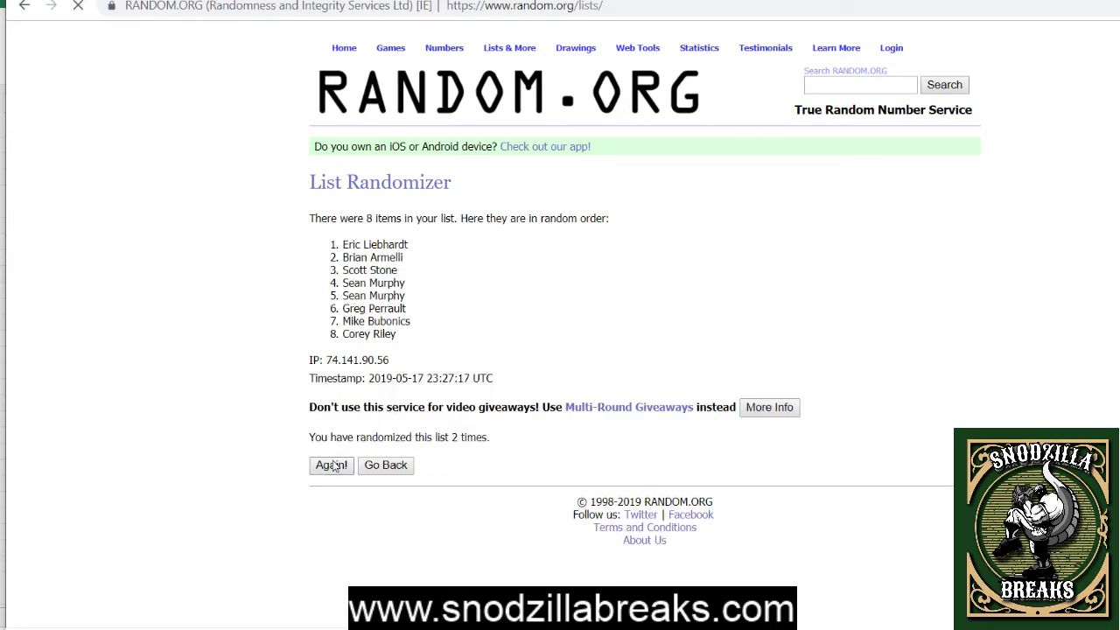
pyautogui.click(332, 464)
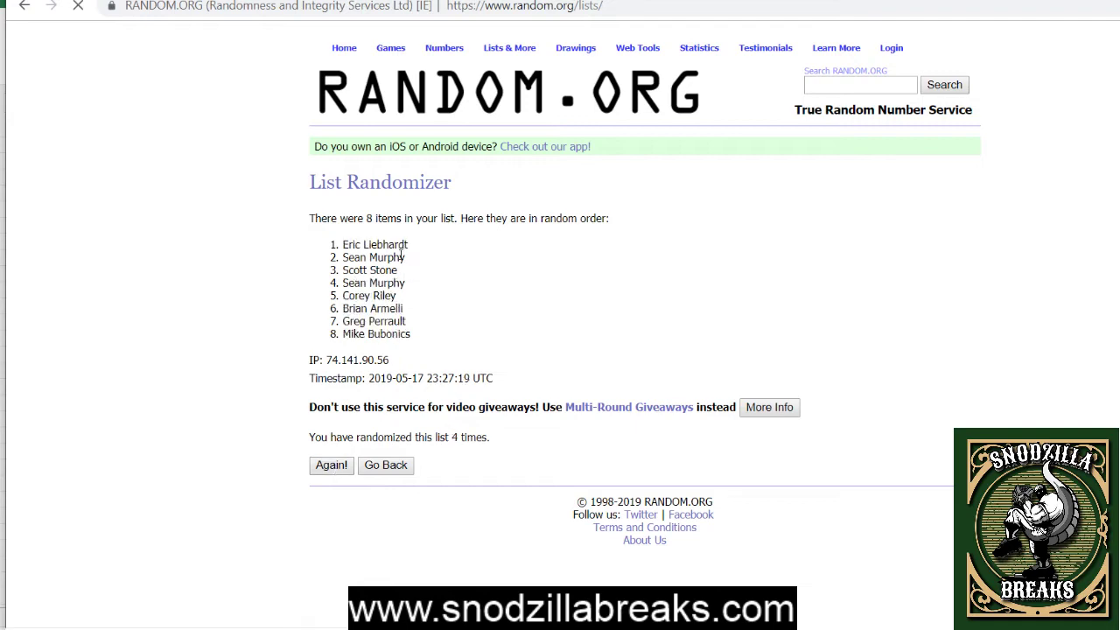
# Copy the randomized names into the Excel worksheet from cell D1 with Match Destination Formatting, widening column D to fit them.
pyautogui.moveTo(343, 243); pyautogui.dragTo(409, 339)
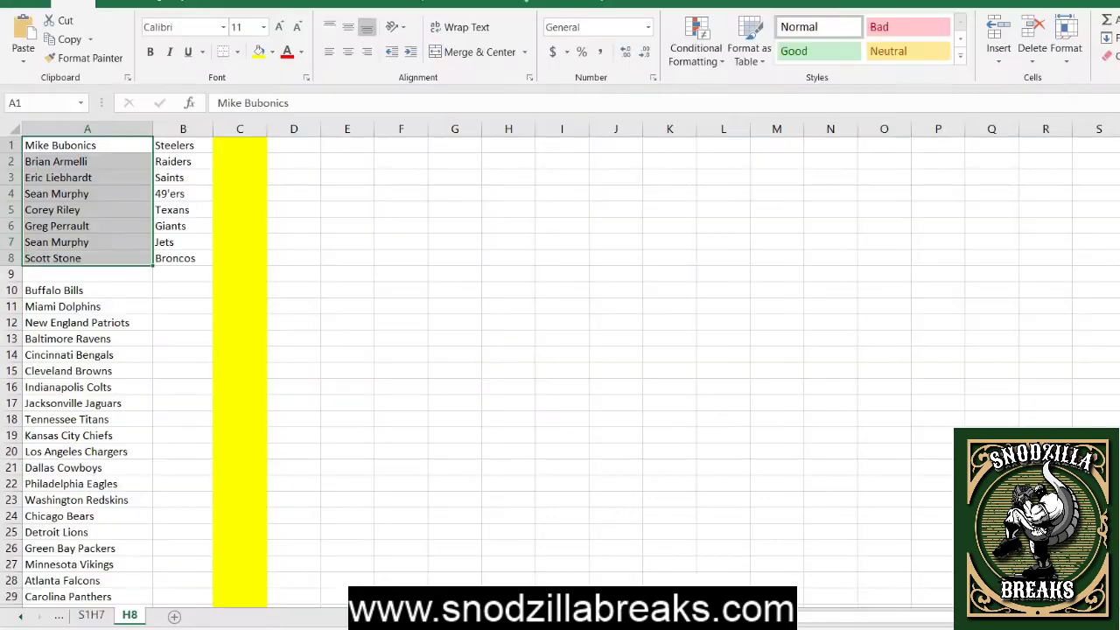
pyautogui.moveTo(320, 129); pyautogui.dragTo(393, 144)
pyautogui.click(313, 148)
pyautogui.rightClick(313, 149)
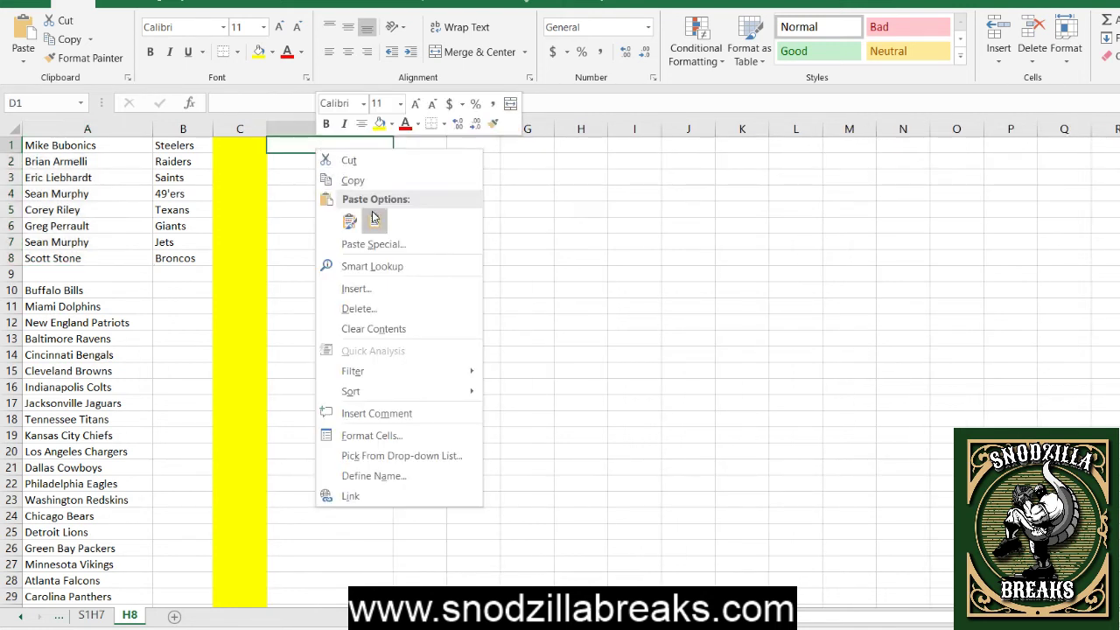
pyautogui.click(373, 219)
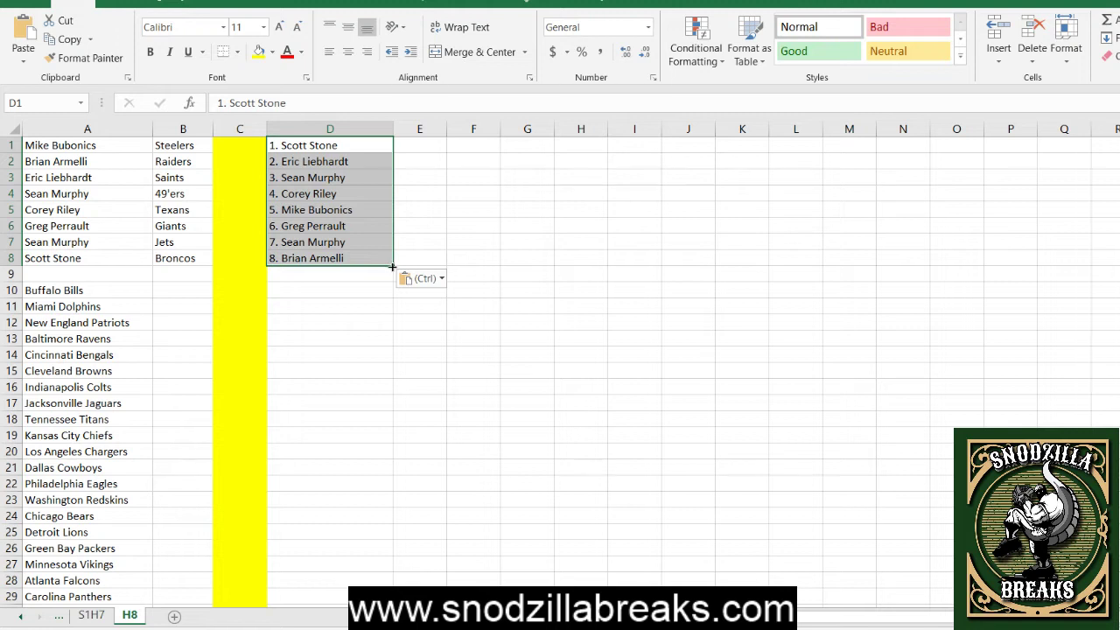
# Repeat the eight randomized names down column D through row 24, and widen column E to about the width of column D.
pyautogui.moveTo(392, 265); pyautogui.dragTo(392, 520)
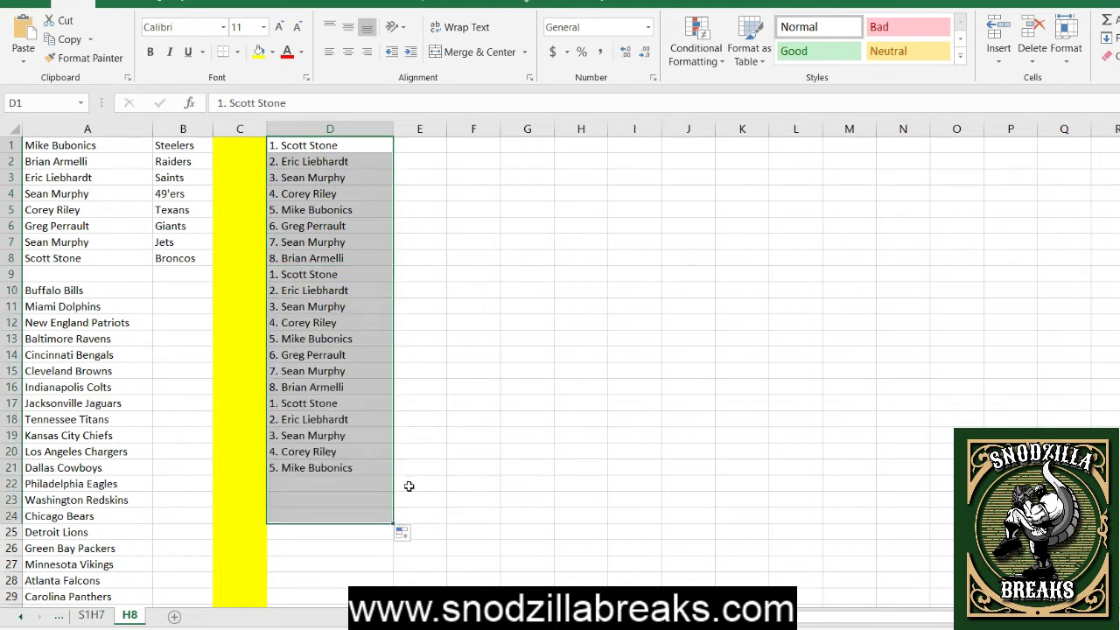
pyautogui.moveTo(447, 134); pyautogui.dragTo(518, 120)
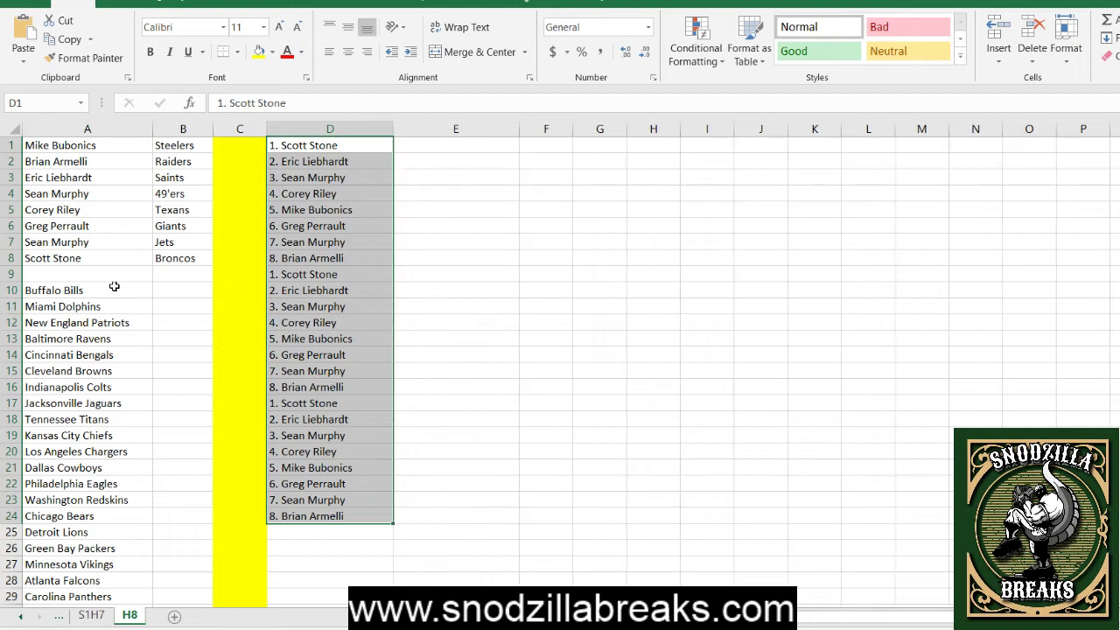
# Copy the team list from A10:A33 into a new RANDOM.ORG List Randomizer form in another browser tab.
pyautogui.moveTo(75, 290); pyautogui.dragTo(115, 580)
pyautogui.hotkey('ctrl', 'c')
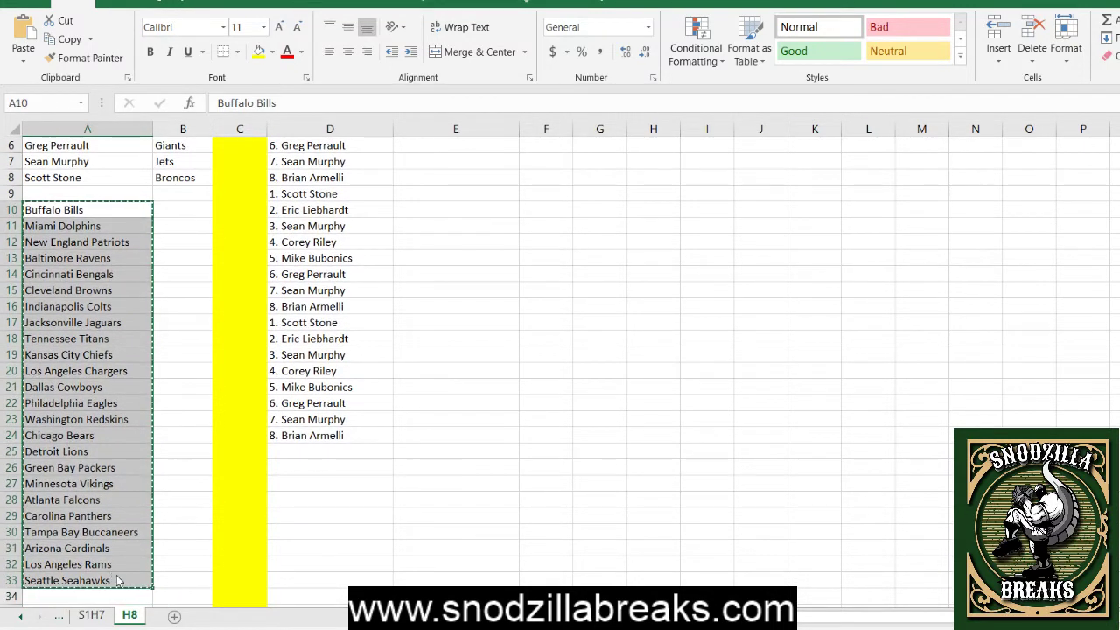
pyautogui.hotkey('alt', 'Tab')
pyautogui.hotkey('ctrl', 't')
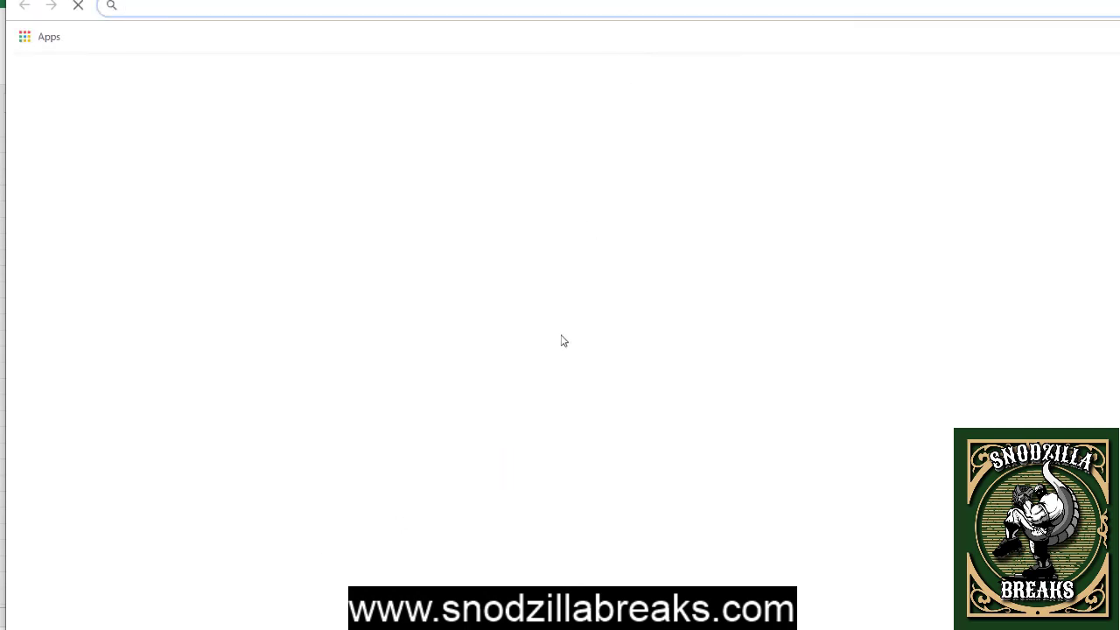
pyautogui.click(465, 407)
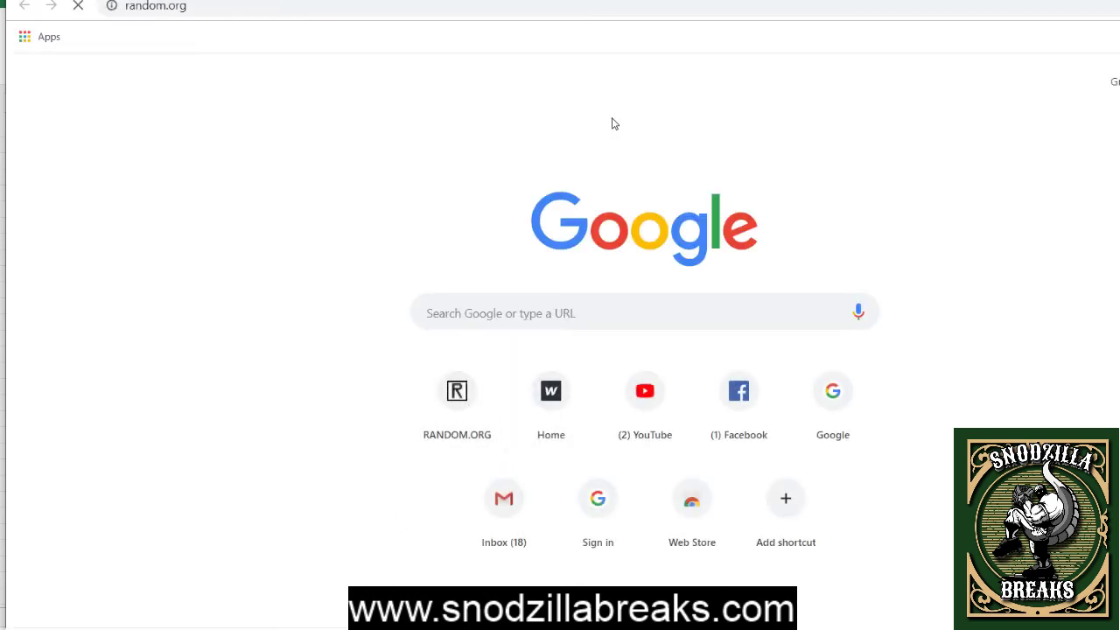
pyautogui.moveTo(522, 47)
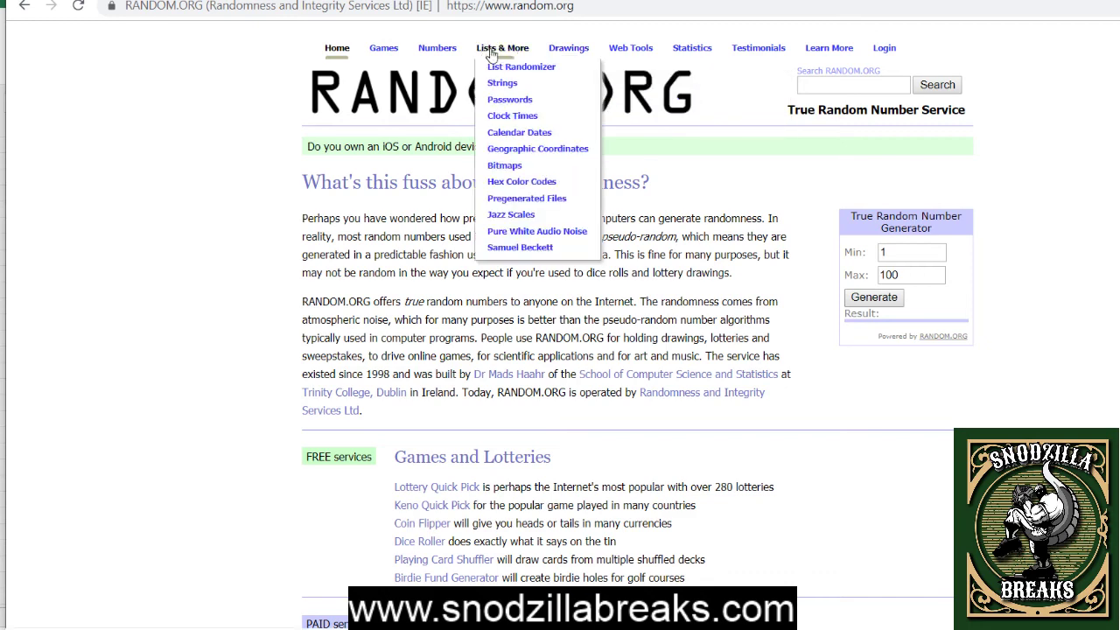
pyautogui.click(503, 65)
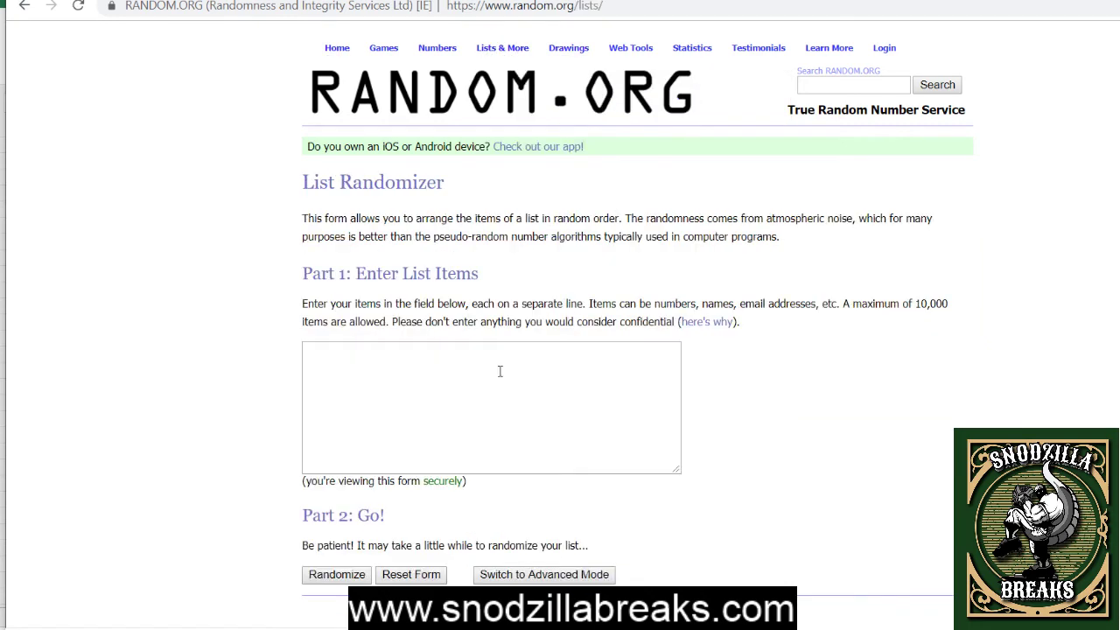
pyautogui.click(415, 353)
pyautogui.hotkey('ctrl', 'v')
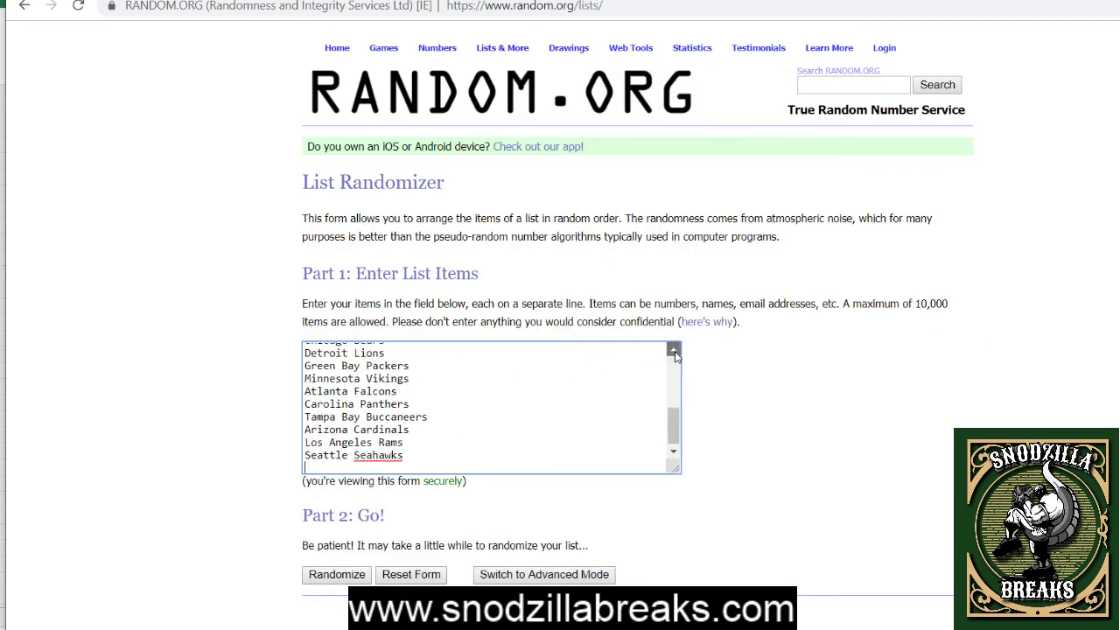
# Check the pasted team list from start to end, and randomize it five times.
pyautogui.click(674, 354)
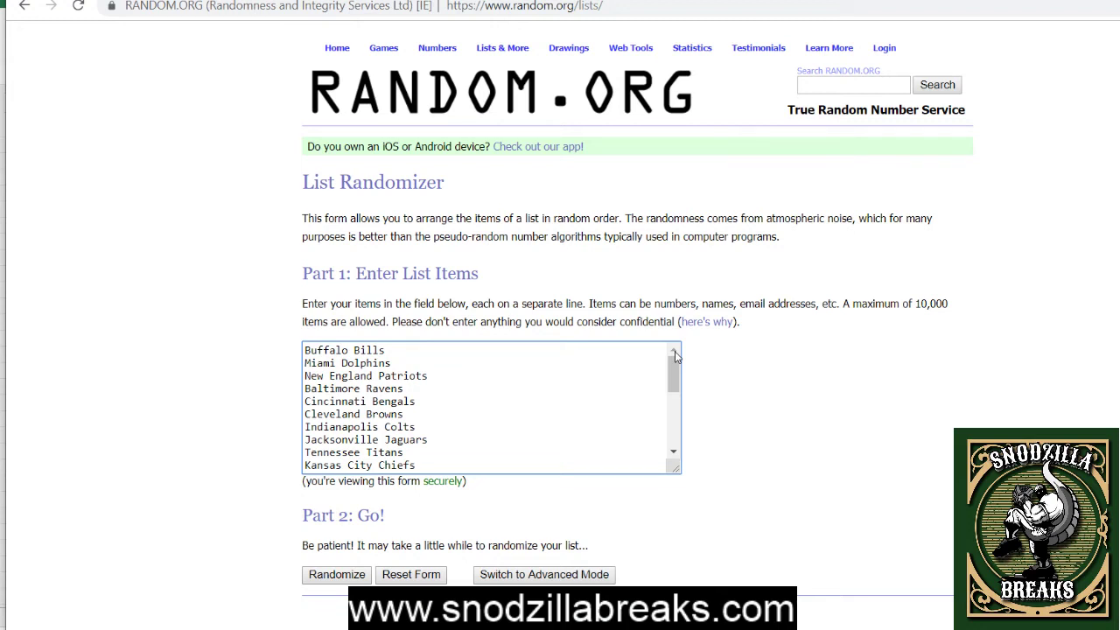
pyautogui.click(675, 452)
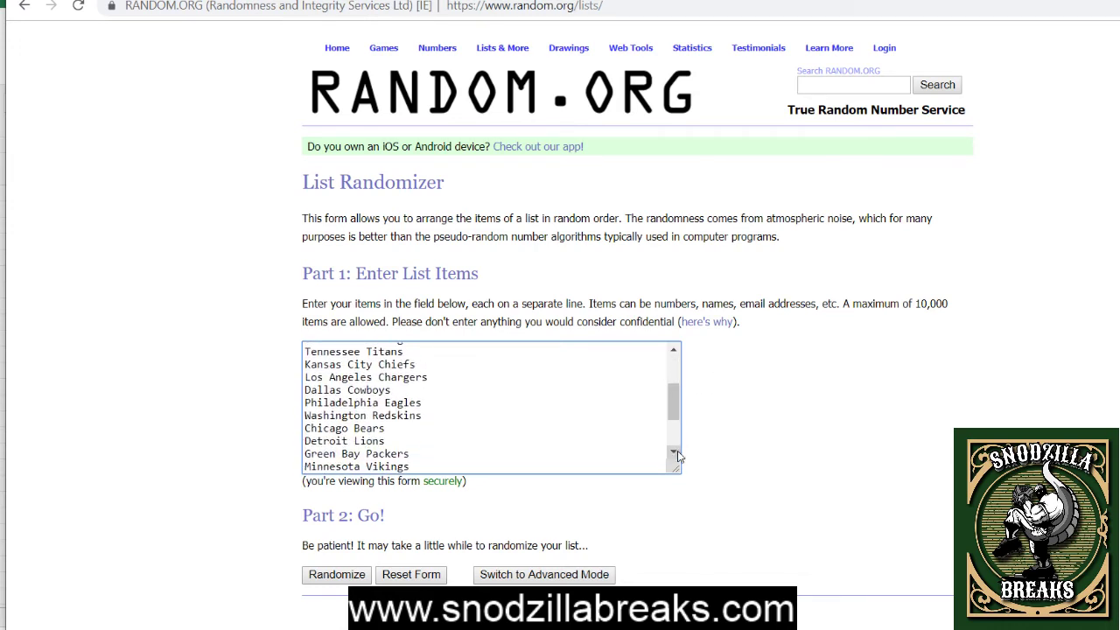
pyautogui.click(676, 452)
pyautogui.click(676, 452)
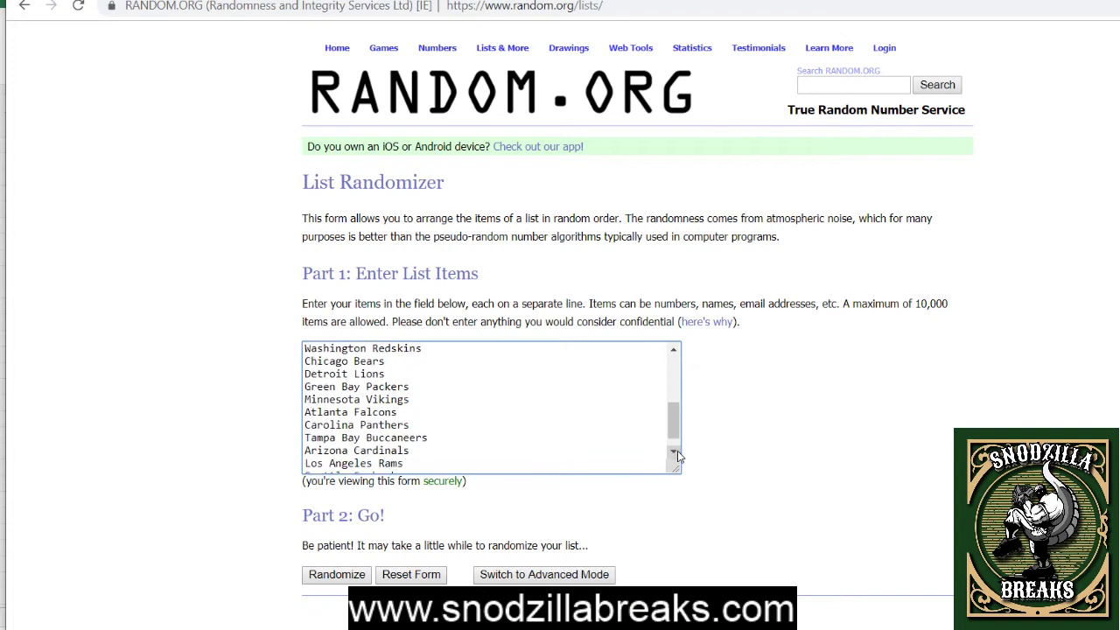
pyautogui.click(675, 452)
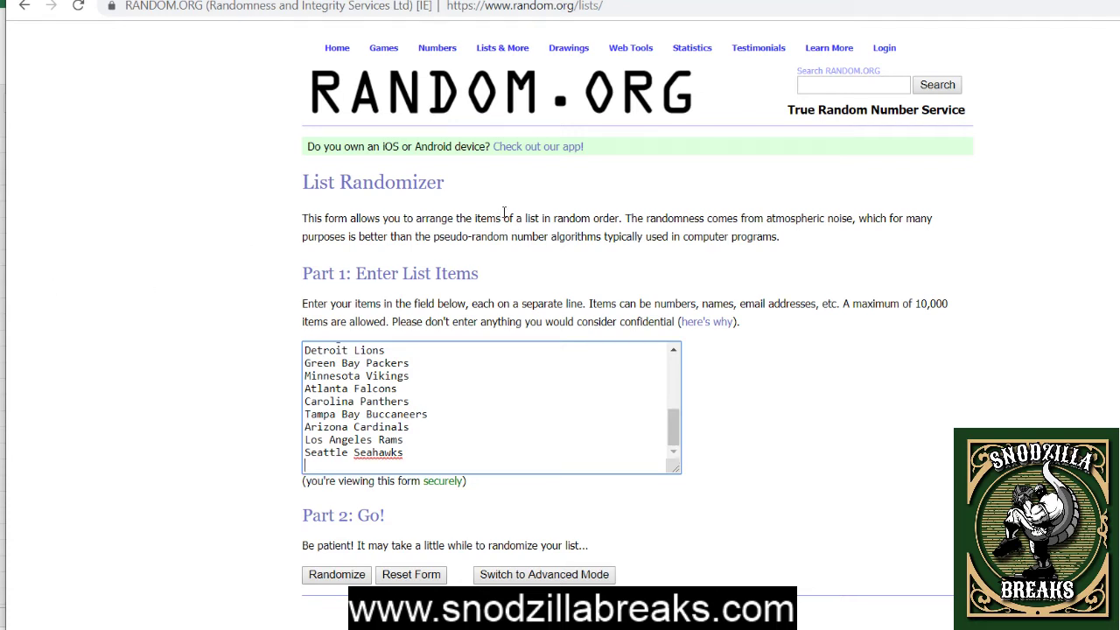
pyautogui.click(326, 576)
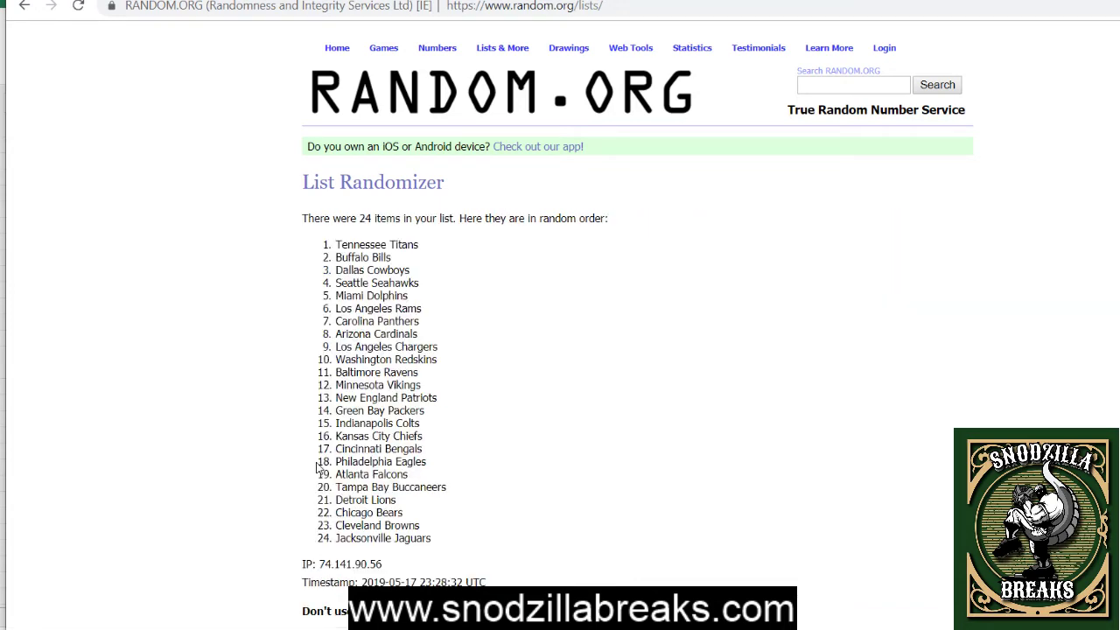
pyautogui.scroll(-1, 316, 466)
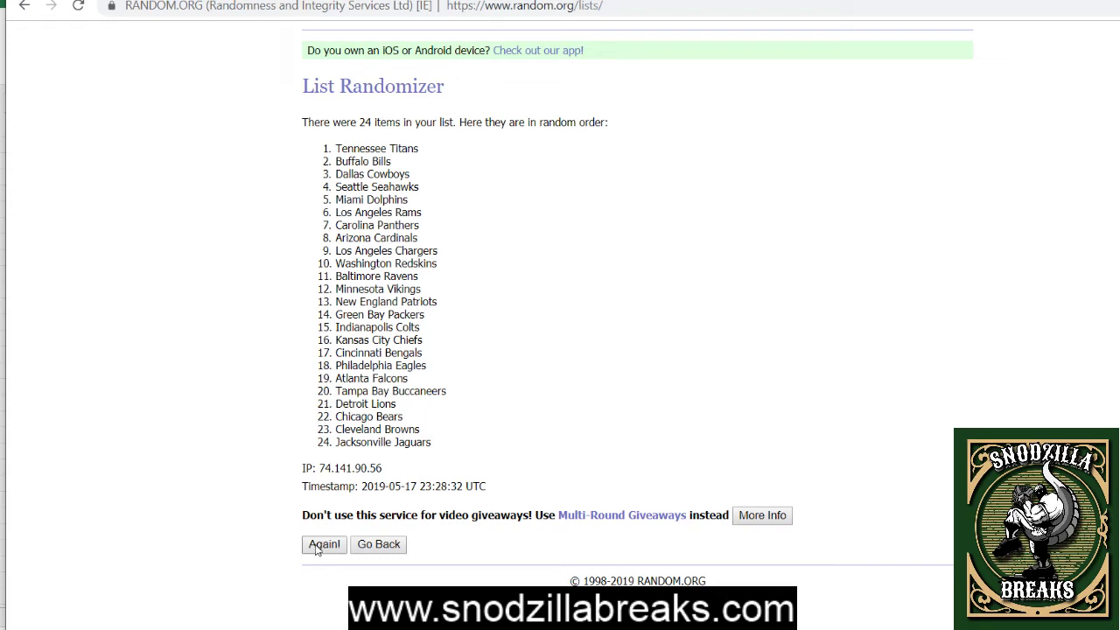
pyautogui.click(318, 546)
pyautogui.scroll(-1, 324, 550)
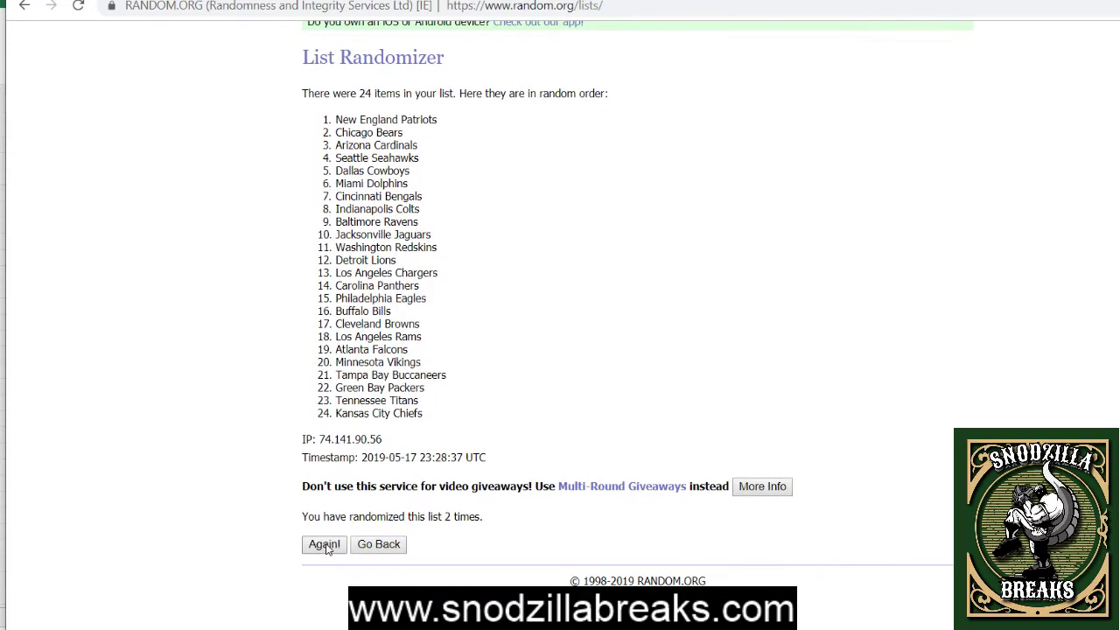
pyautogui.click(326, 548)
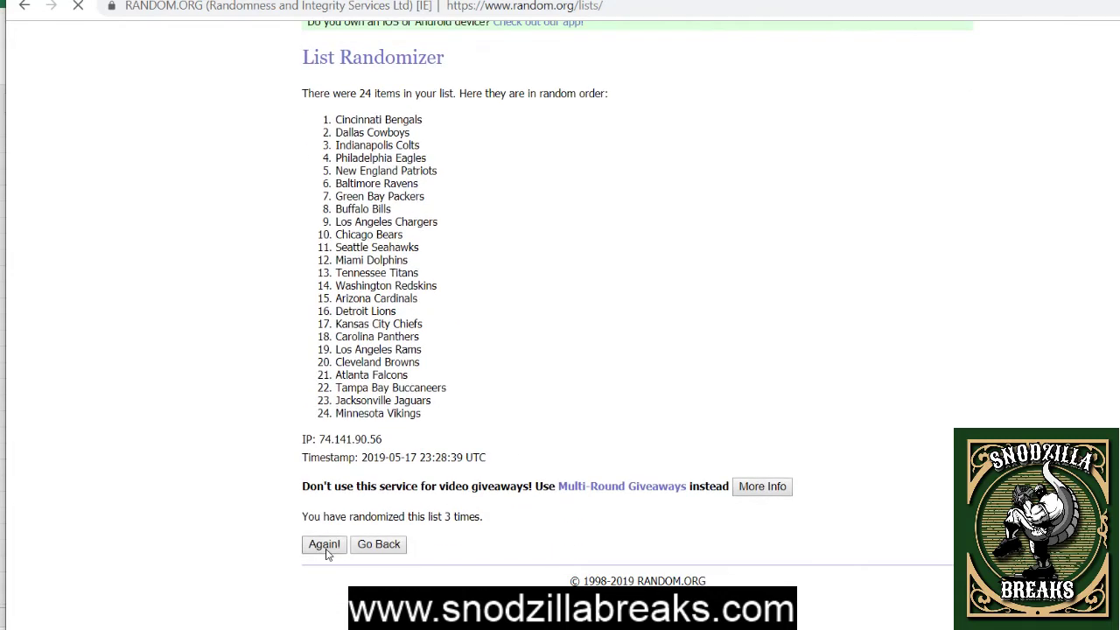
pyautogui.scroll(-1, 327, 554)
pyautogui.click(325, 544)
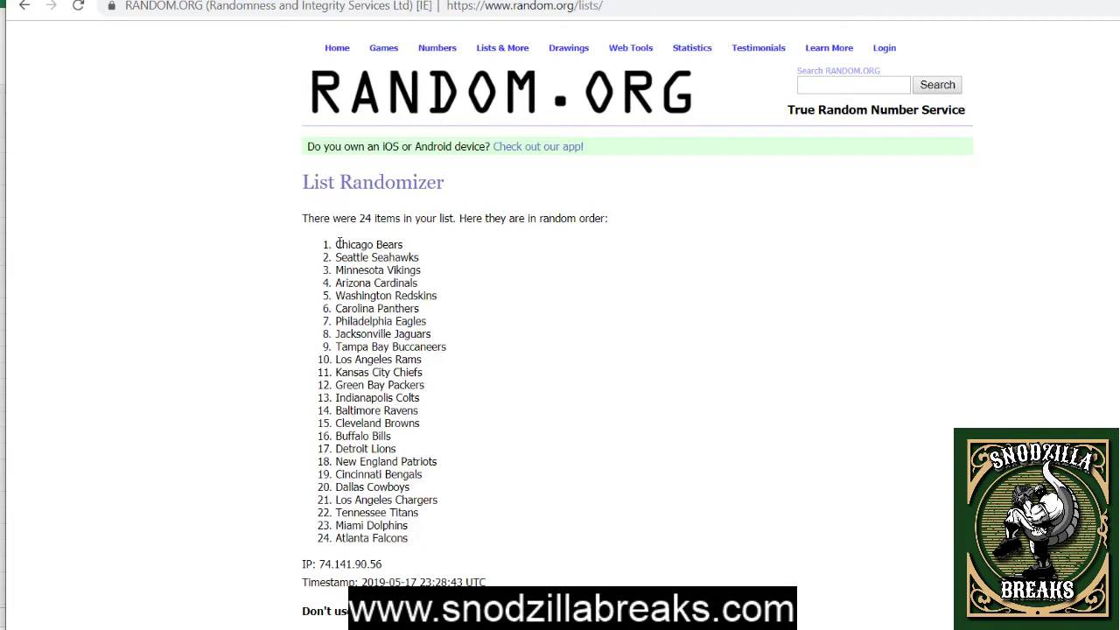
# Copy the 24 randomized teams into the Excel worksheet from cell E1, matching the destination formatting.
pyautogui.moveTo(338, 244); pyautogui.dragTo(448, 547)
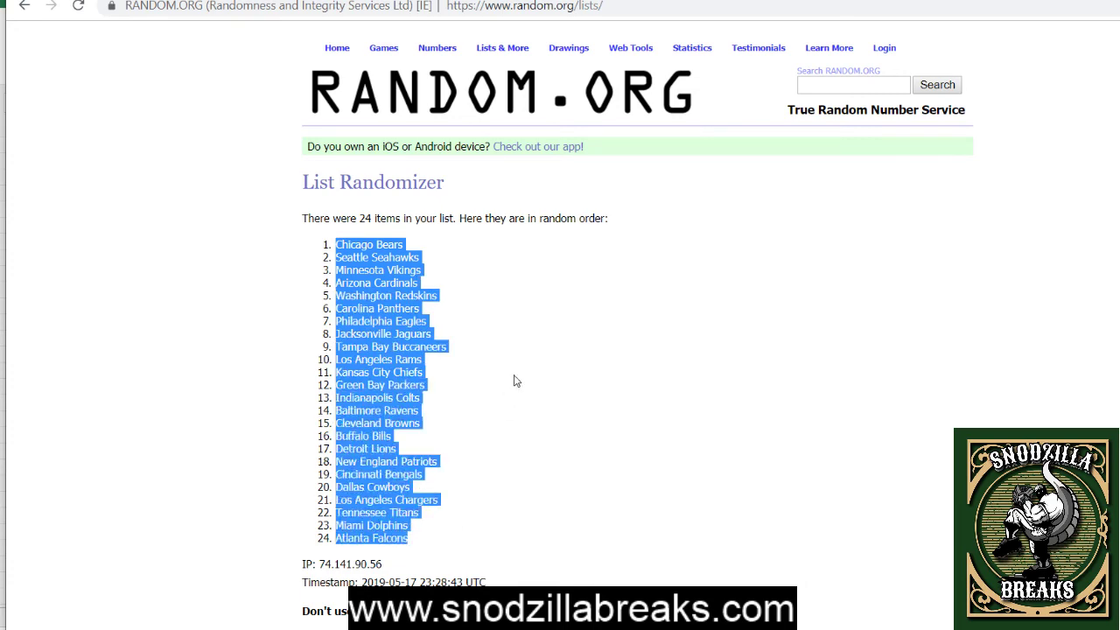
pyautogui.hotkey('alt', 'Tab')
pyautogui.scroll(2, 420, 170)
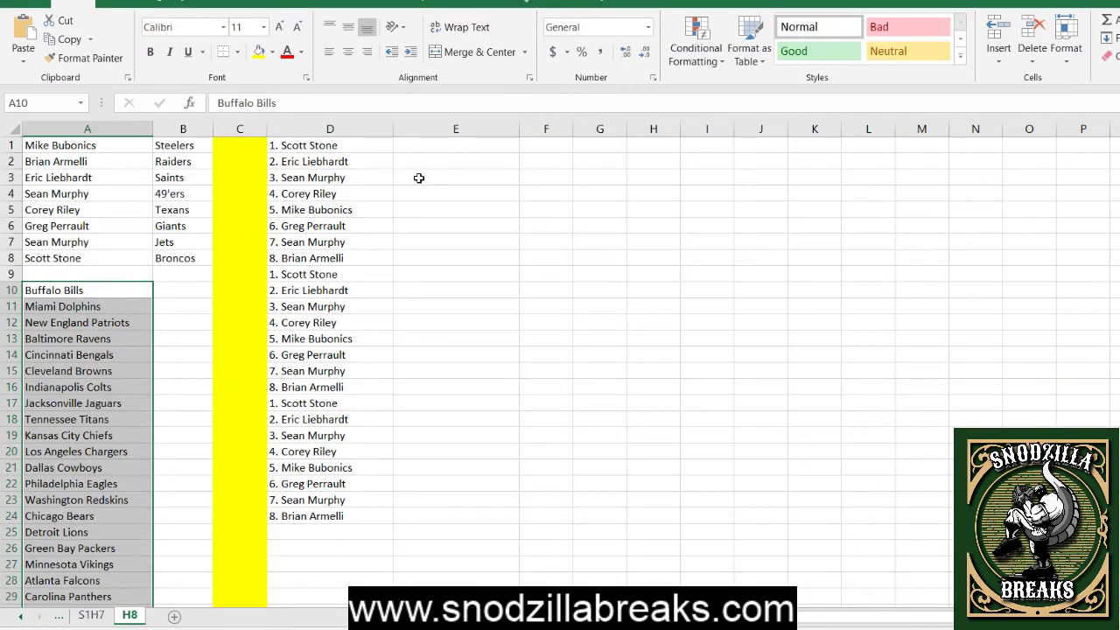
pyautogui.rightClick(419, 147)
pyautogui.click(482, 213)
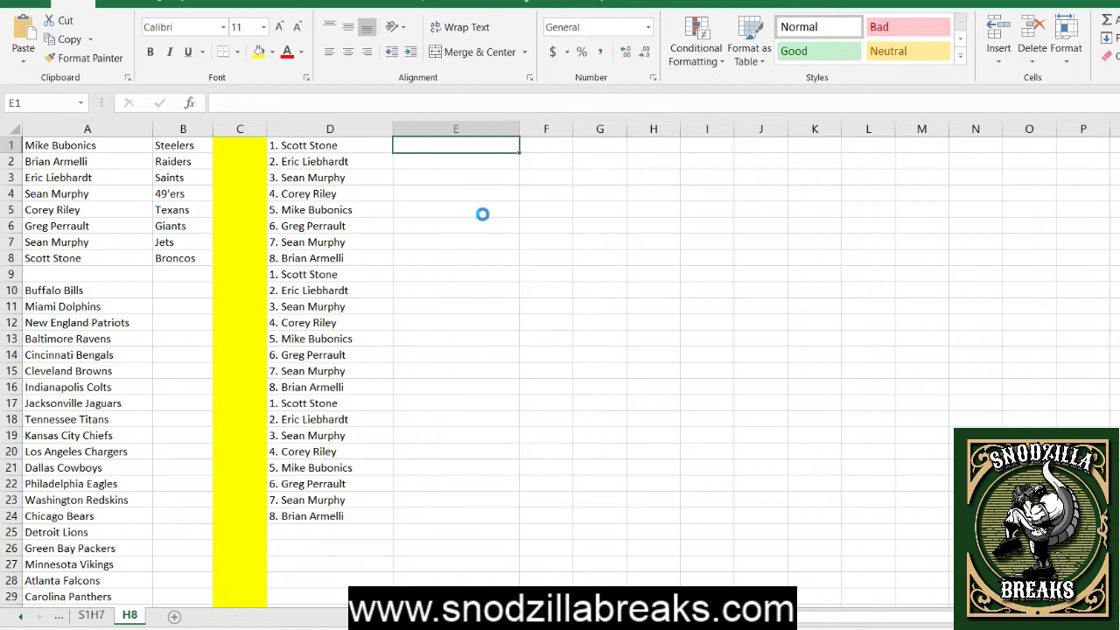
# Review each participant's paired team row by row in columns D and E, from row 1 through row 24.
pyautogui.click(362, 148)
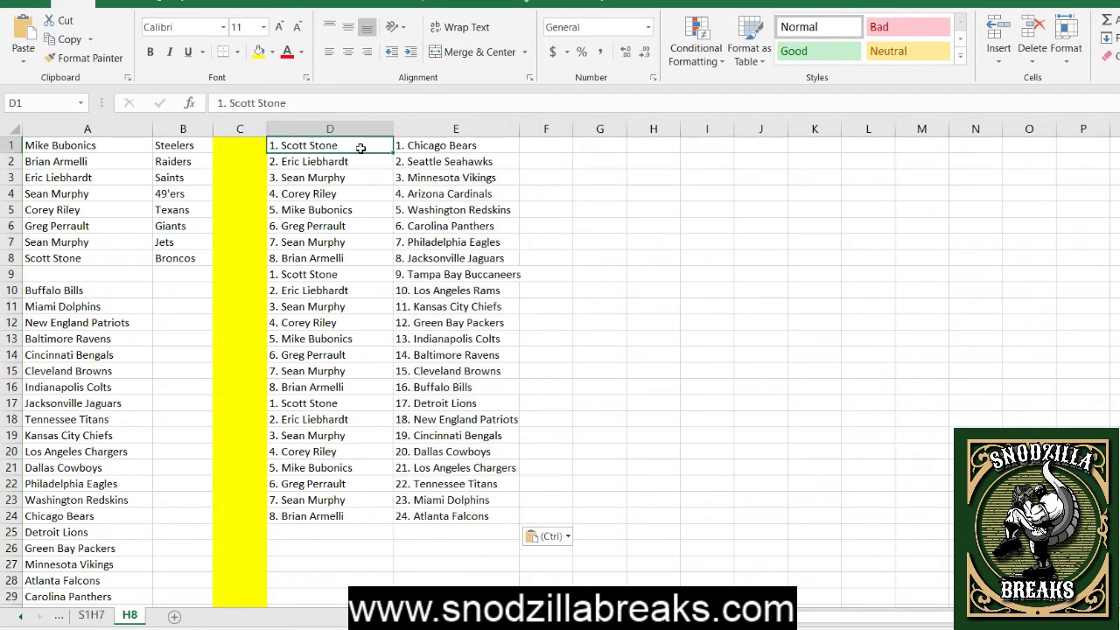
pyautogui.press('Down')
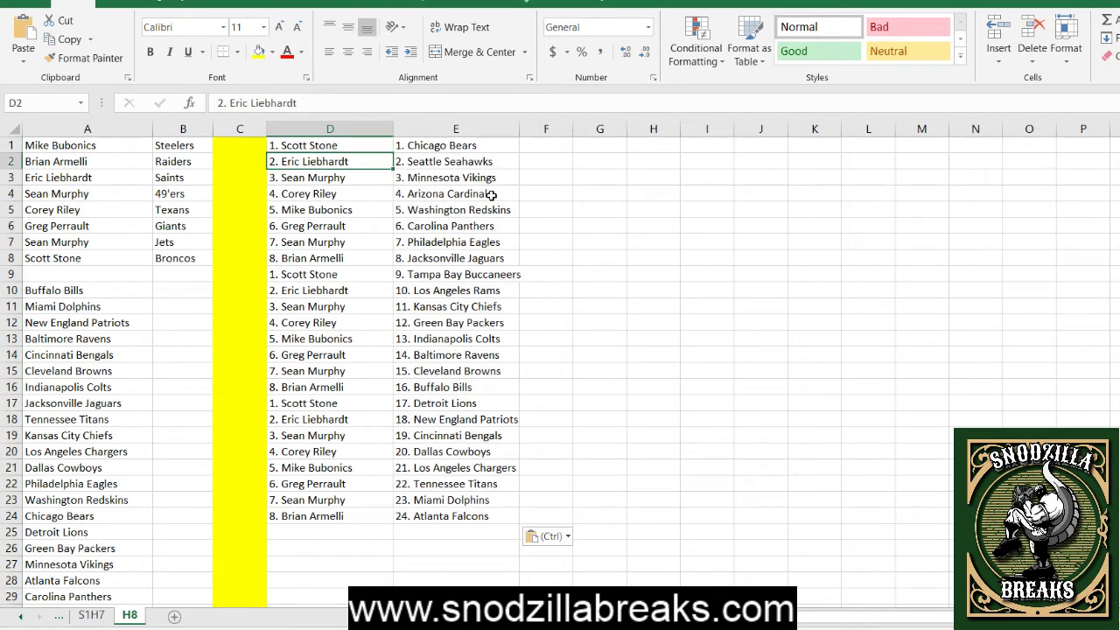
pyautogui.press('Down')
pyautogui.press('Down')
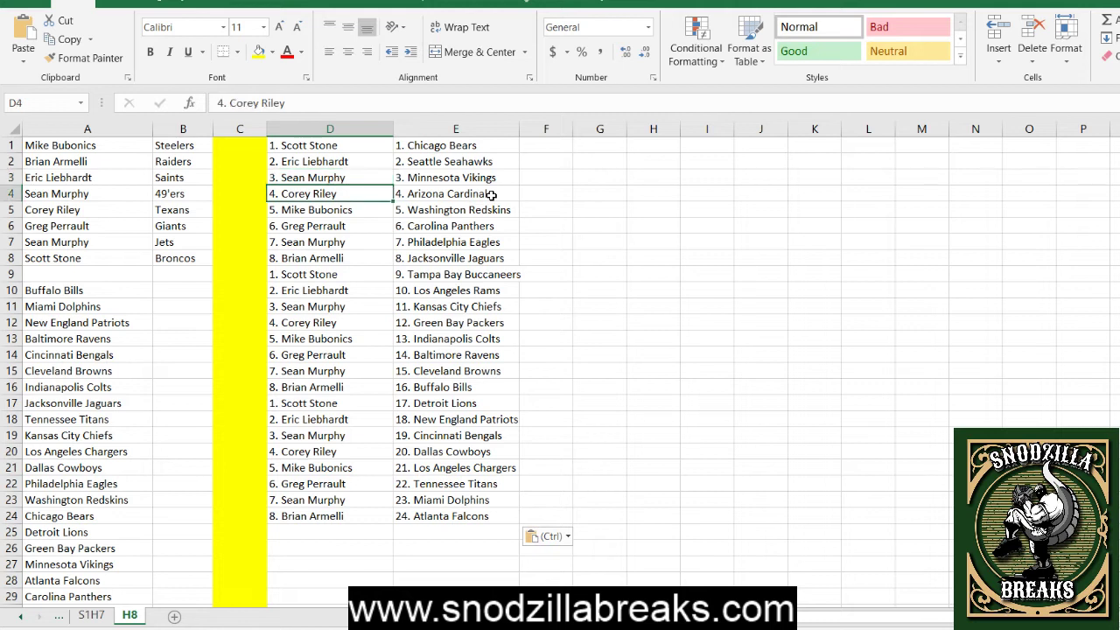
pyautogui.press('Down')
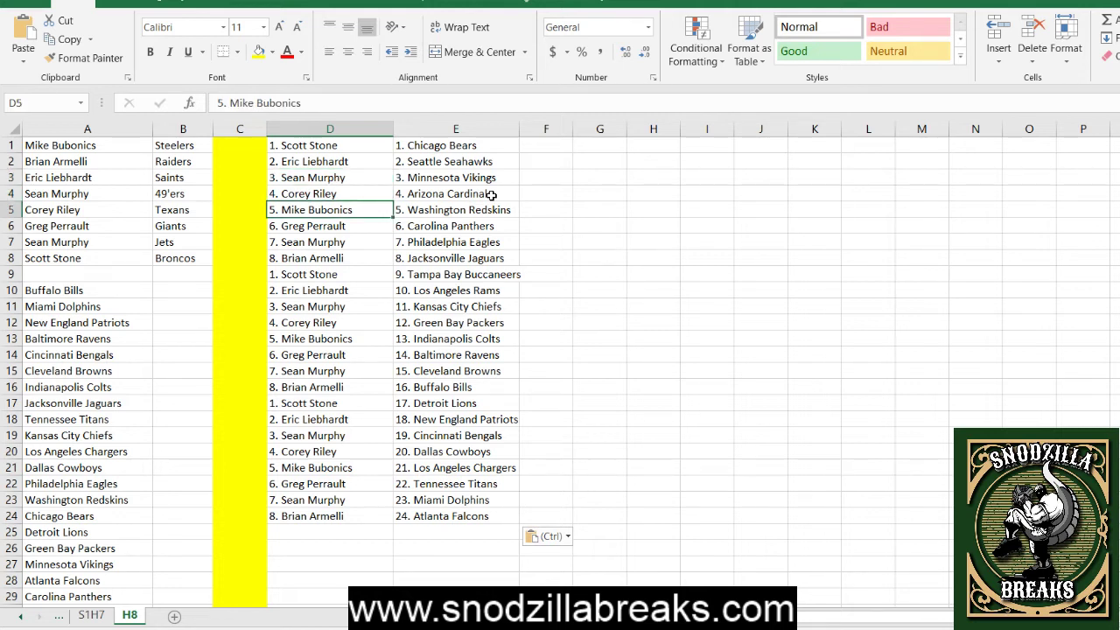
pyautogui.press('Down')
pyautogui.press('Down')
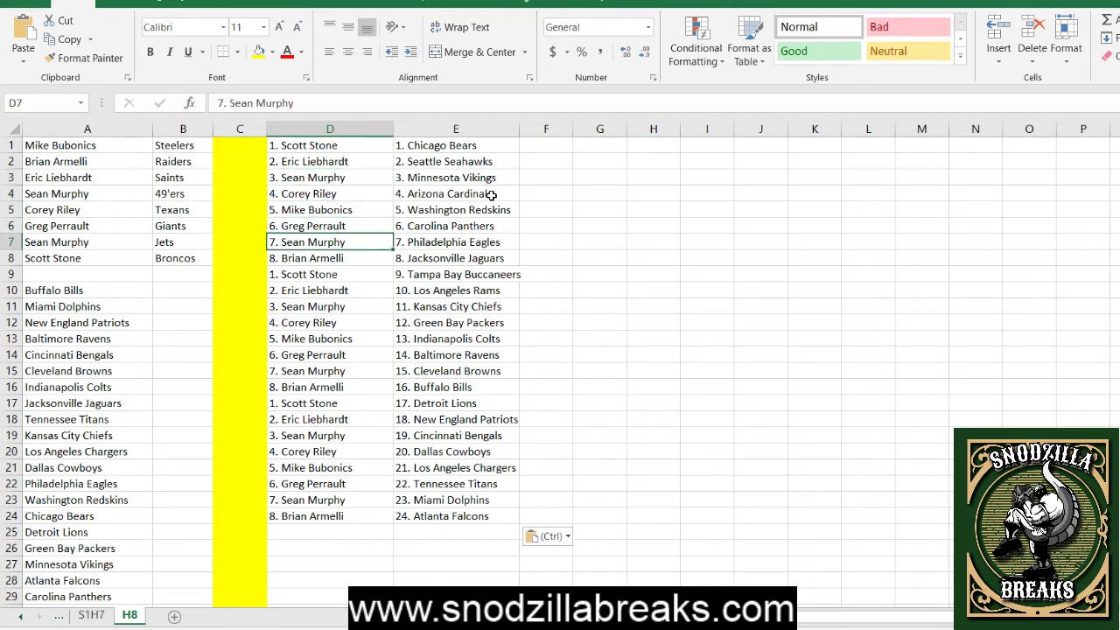
pyautogui.press('Down')
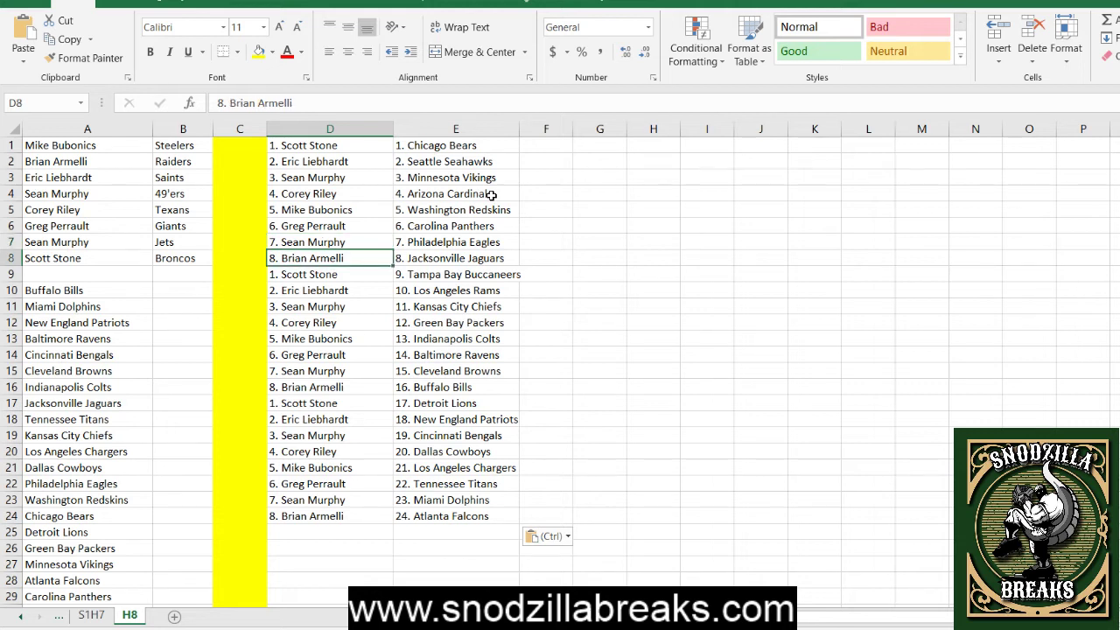
pyautogui.press('Down')
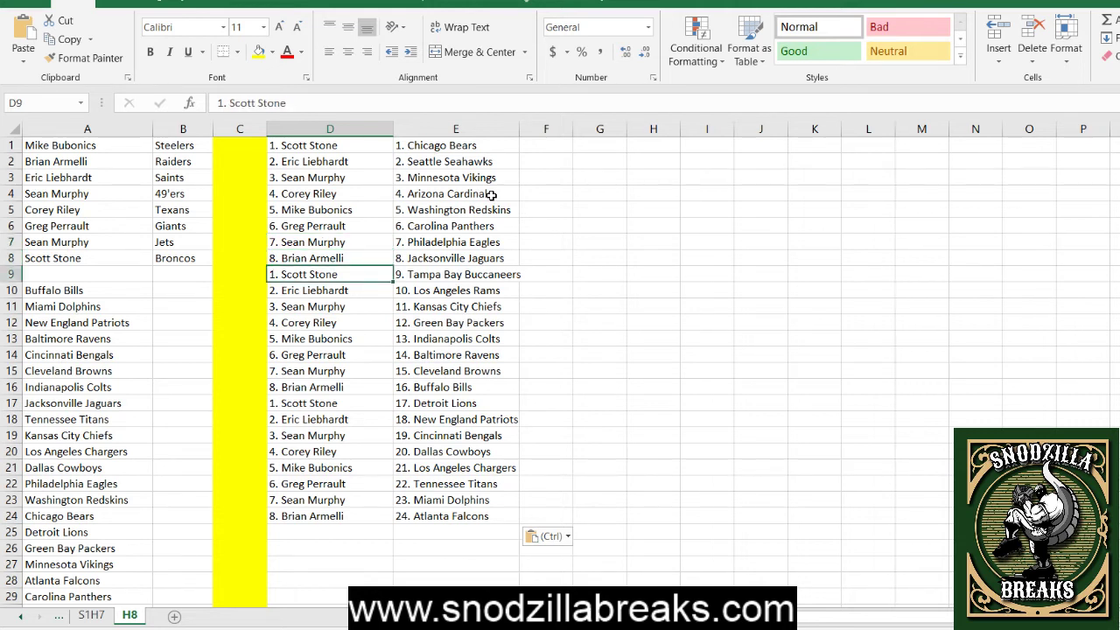
pyautogui.press('Down')
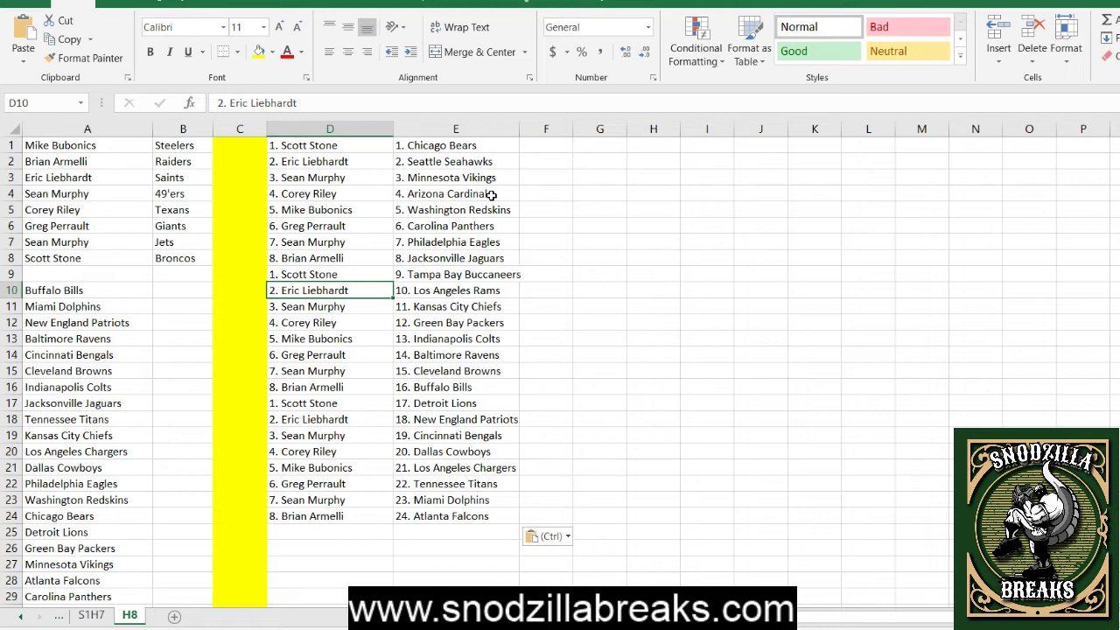
pyautogui.press('Down')
pyautogui.press('Down')
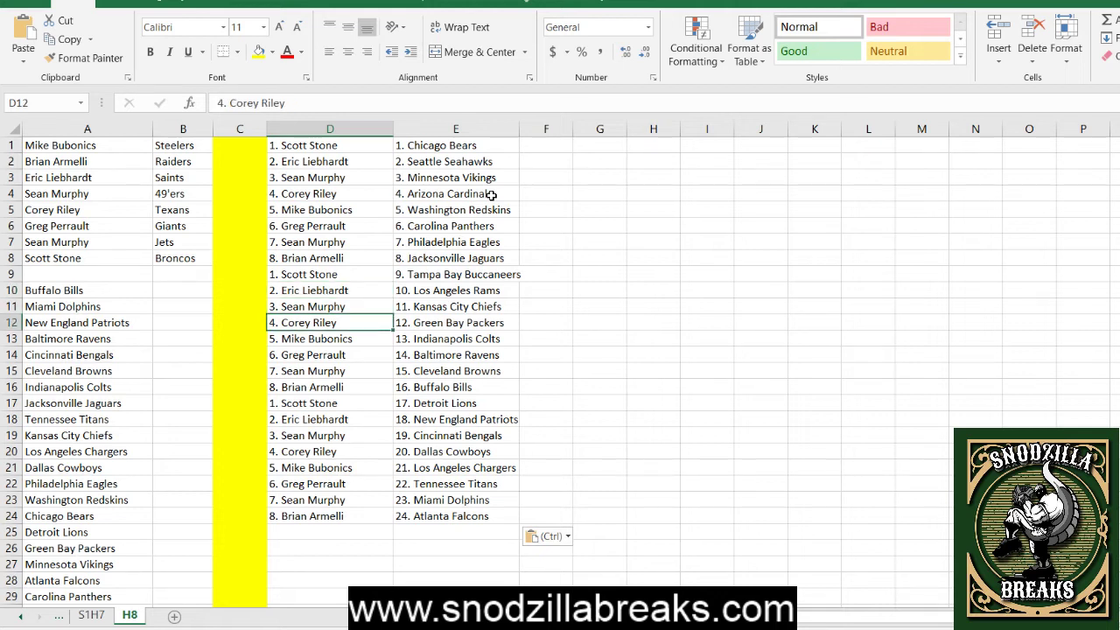
pyautogui.press('Down')
pyautogui.press('Down')
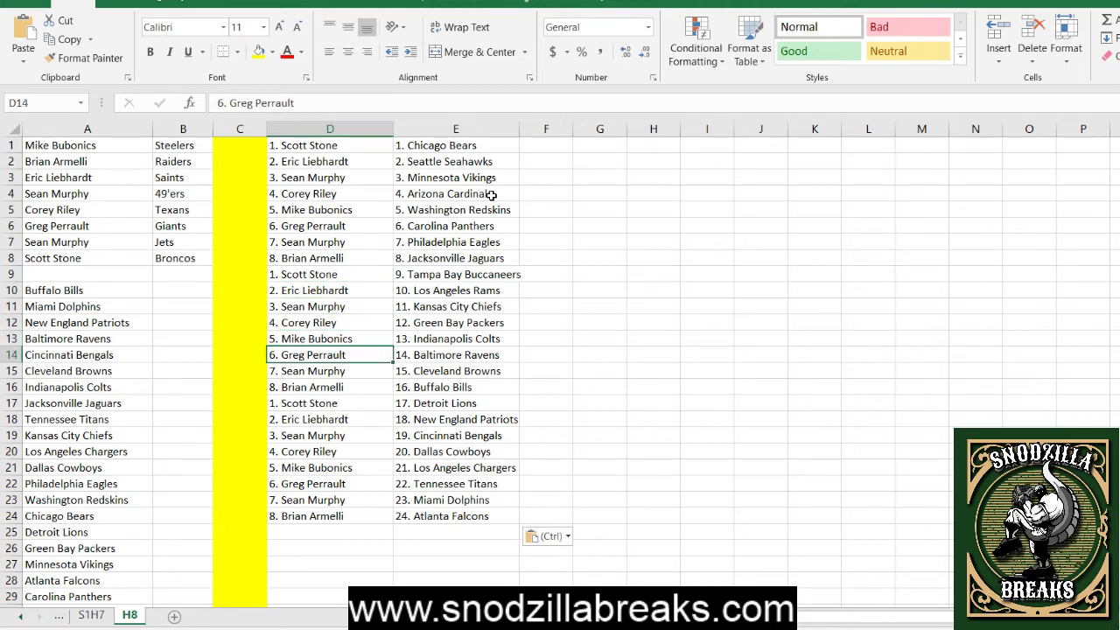
pyautogui.press('Down')
pyautogui.press('Down')
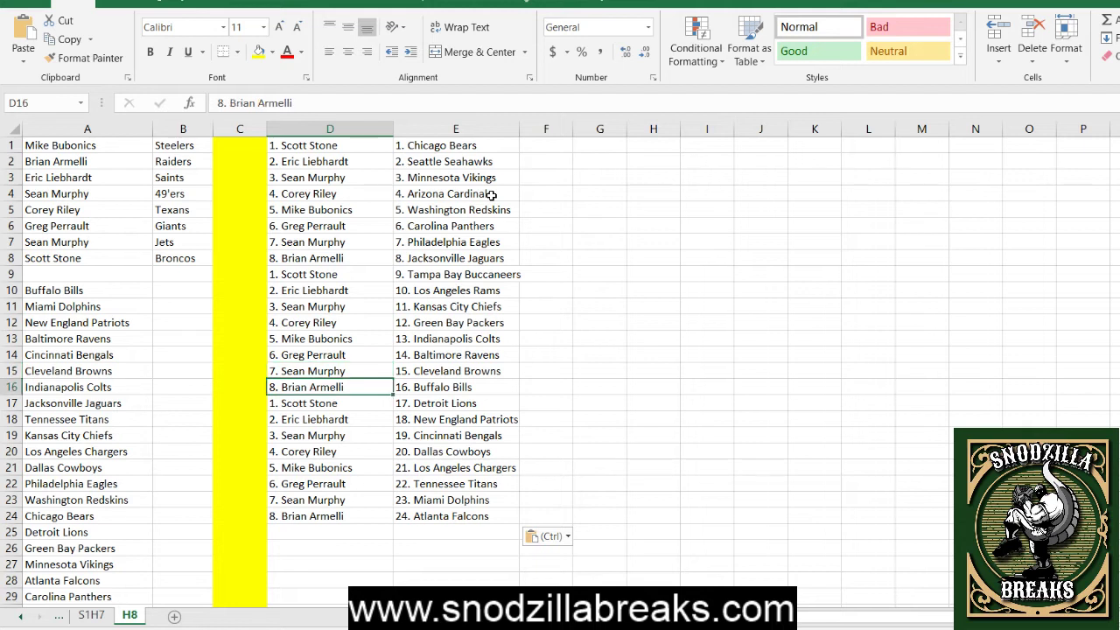
pyautogui.press('Down')
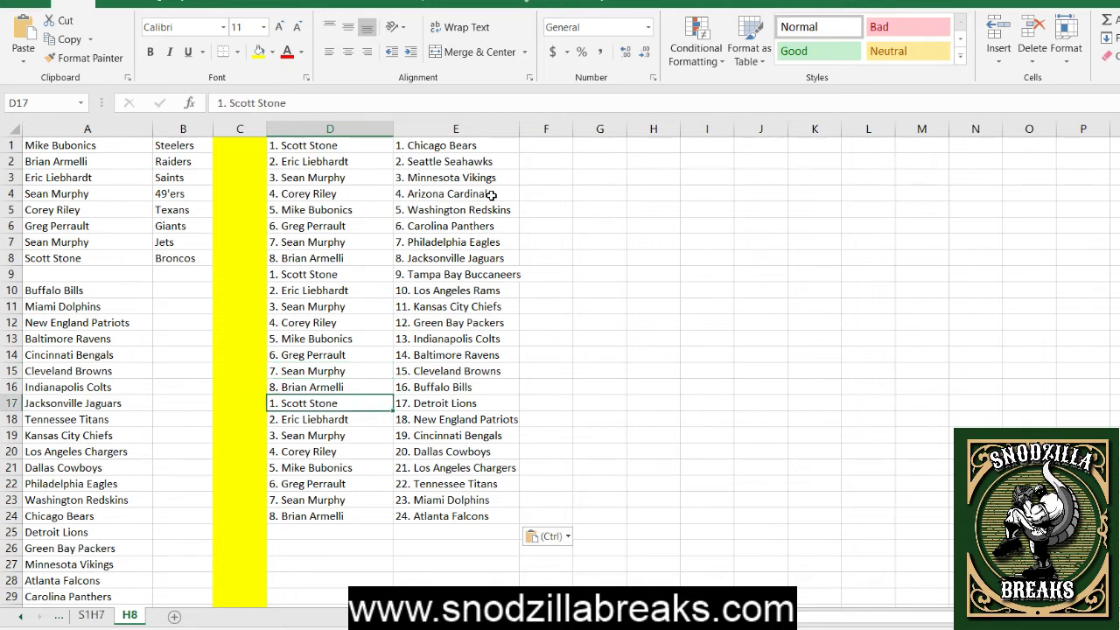
pyautogui.press('Down')
pyautogui.press('Down')
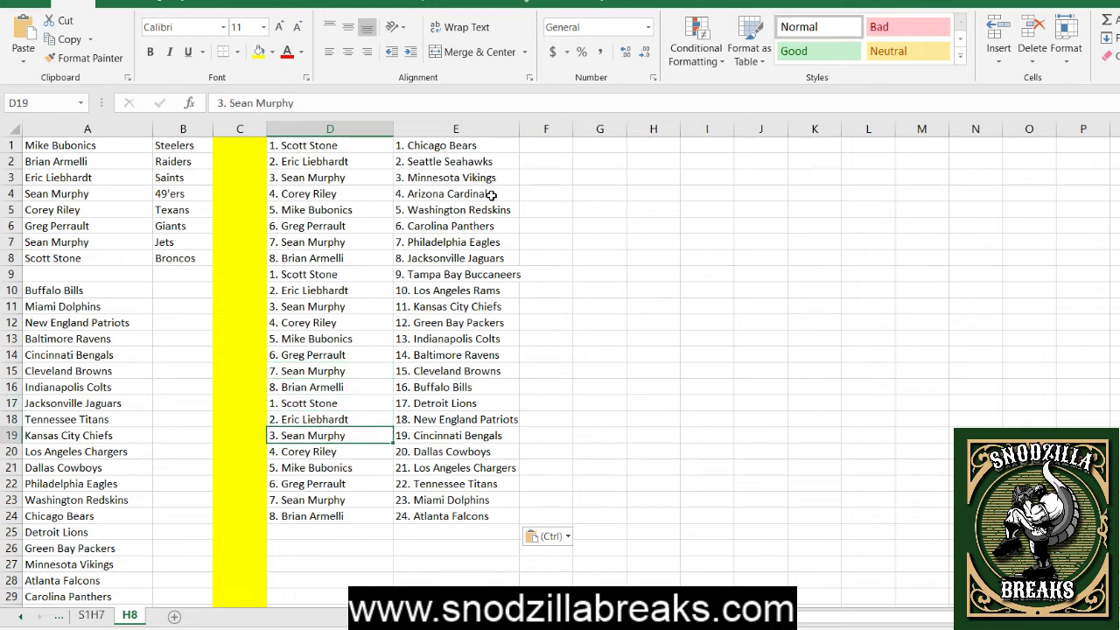
pyautogui.press('Down')
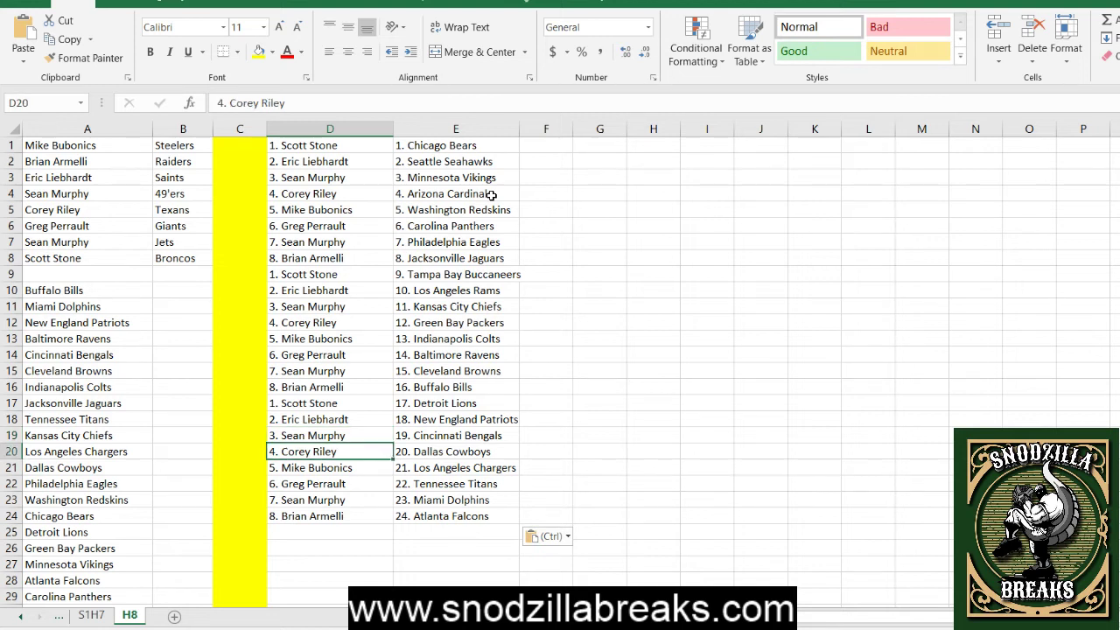
pyautogui.press('Down')
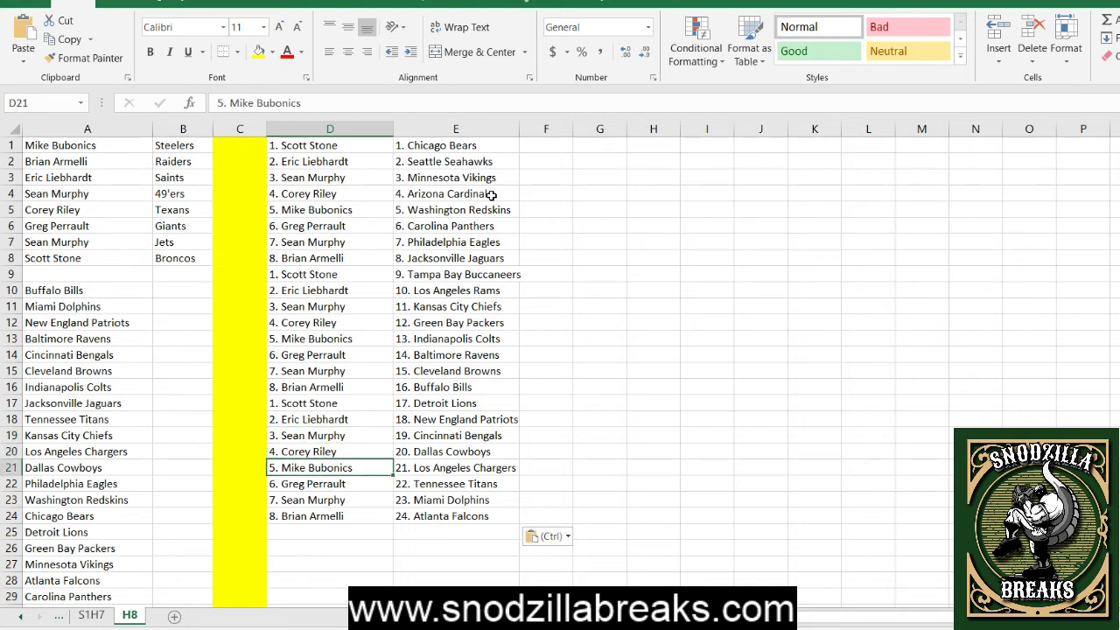
pyautogui.press('Down')
pyautogui.press('Down')
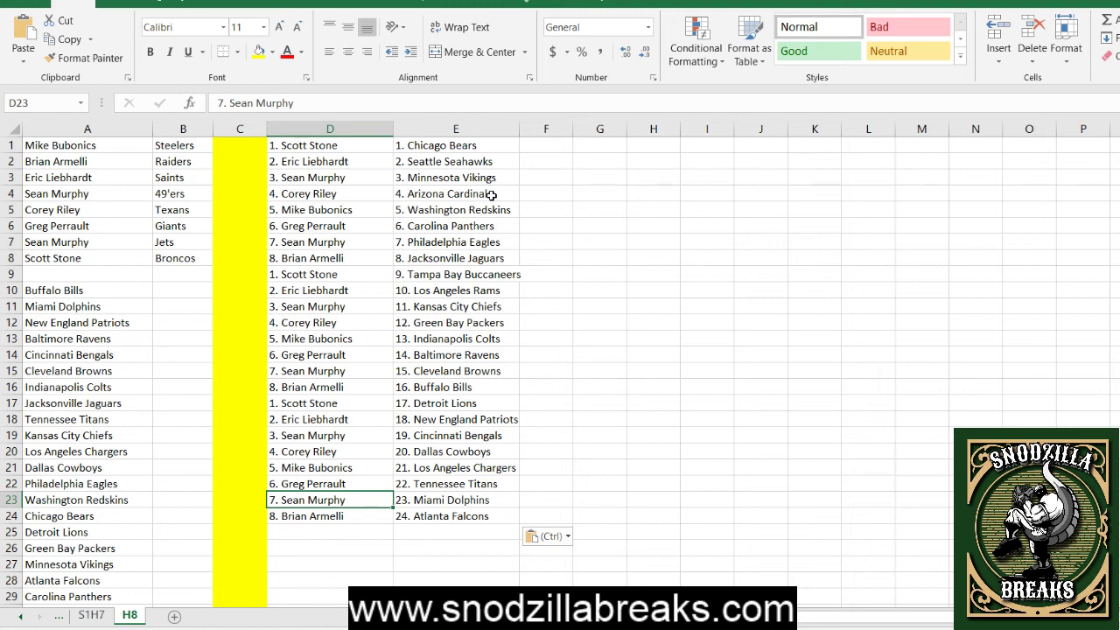
pyautogui.press('Down')
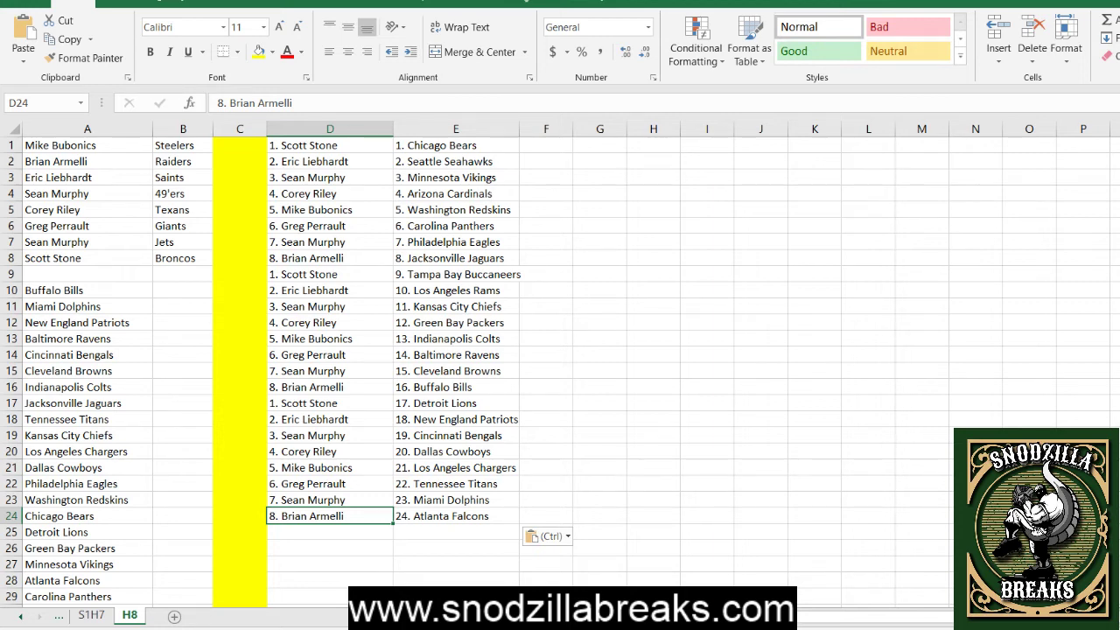
# Switch to the browser and open another blank RANDOM.ORG List Randomizer form in a new tab.
pyautogui.hotkey('alt', 'Tab')
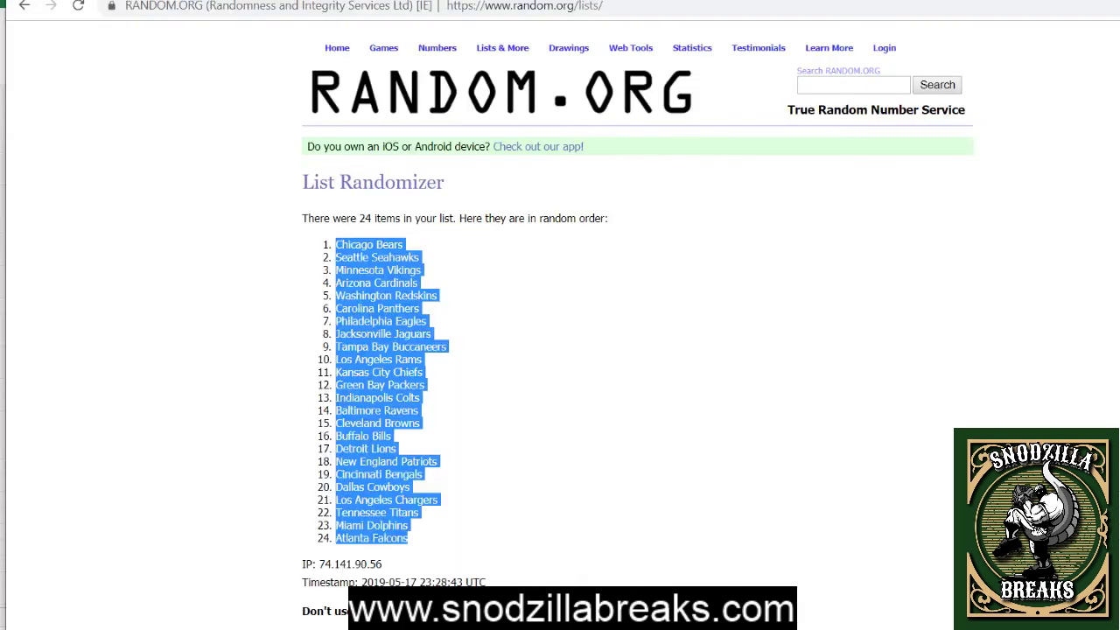
pyautogui.hotkey('ctrl', 't')
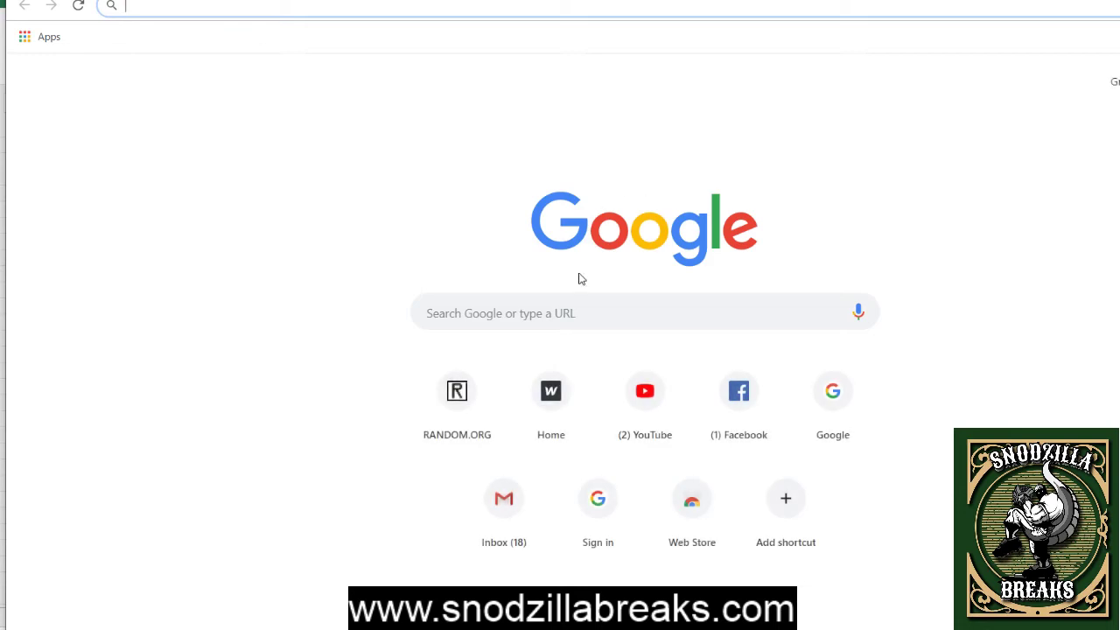
pyautogui.click(467, 403)
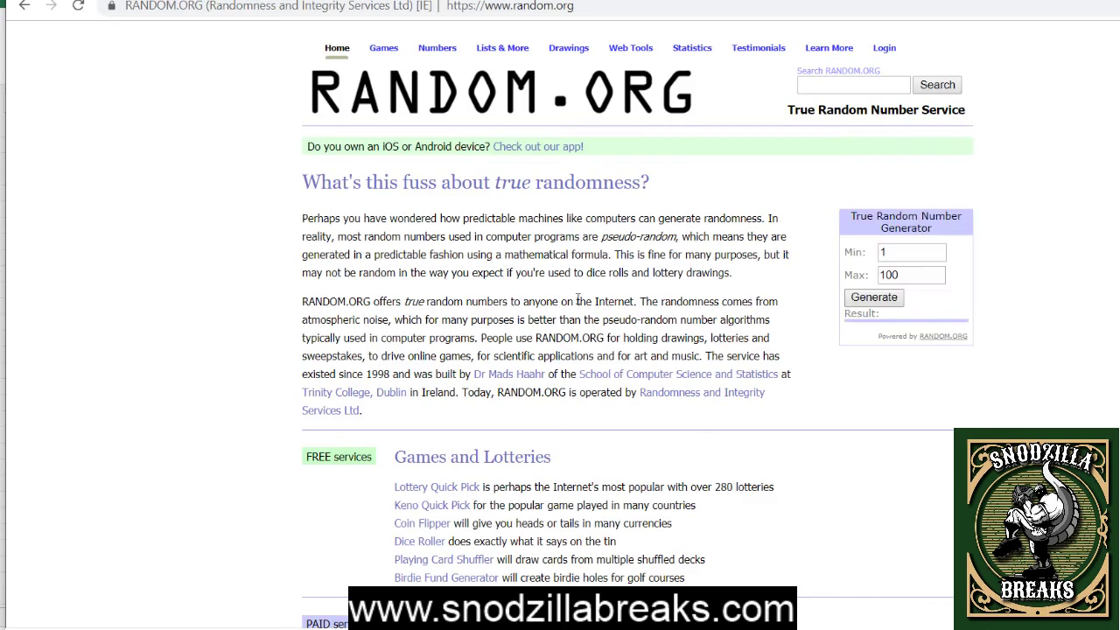
pyautogui.moveTo(503, 49)
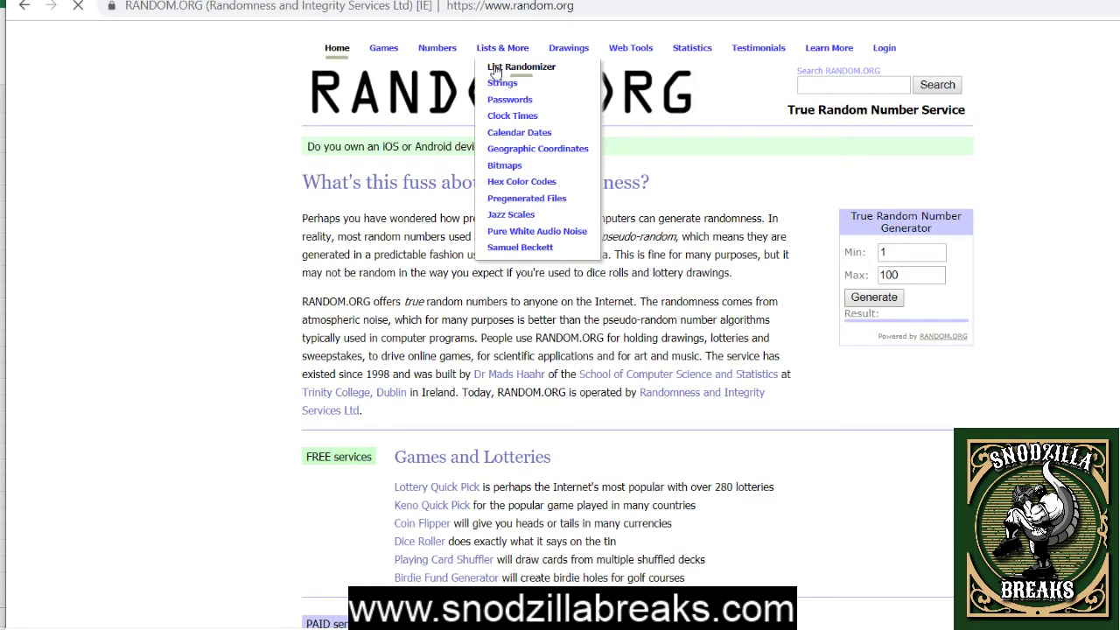
pyautogui.click(495, 69)
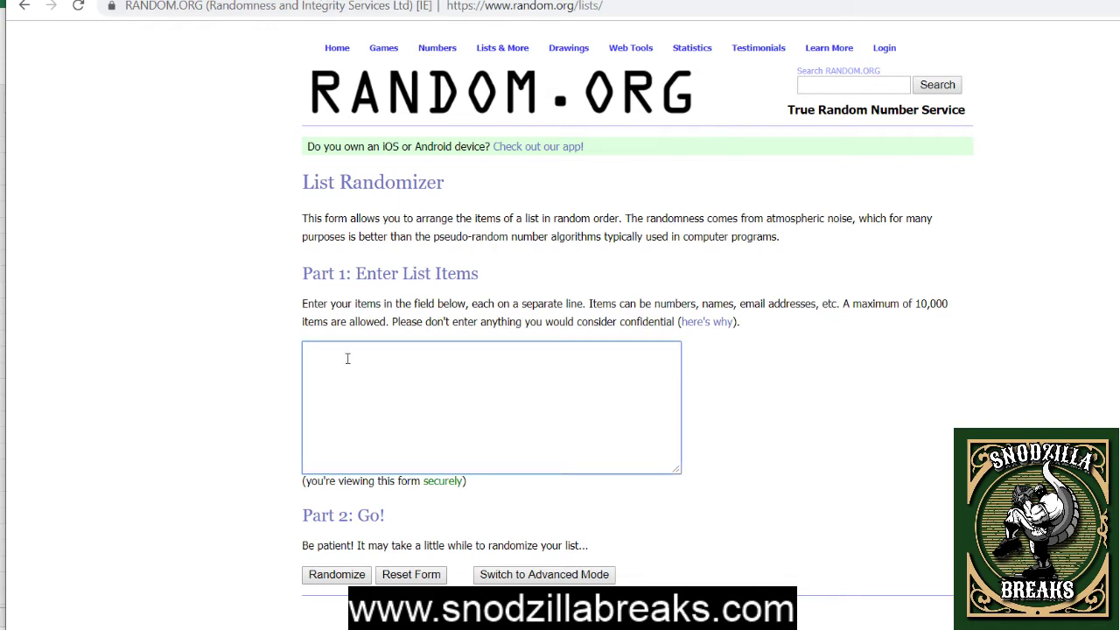
# Enter the list items 1, 2, 3, 4, 8, 9, 10, 13, 14, 15, 17 and 20, each on its own line.
pyautogui.write('1 2')
pyautogui.press('Return')
pyautogui.write('3')
pyautogui.press('Return')
pyautogui.write('4')
pyautogui.press('Return')
pyautogui.write('8')
pyautogui.press('Return')
pyautogui.write('9')
pyautogui.press('Return')
pyautogui.write('10')
pyautogui.press('Return')
pyautogui.write('13 14')
pyautogui.press('Return')
pyautogui.write('15')
pyautogui.press('Return')
pyautogui.write('17')
pyautogui.press('Return')
pyautogui.write('20')
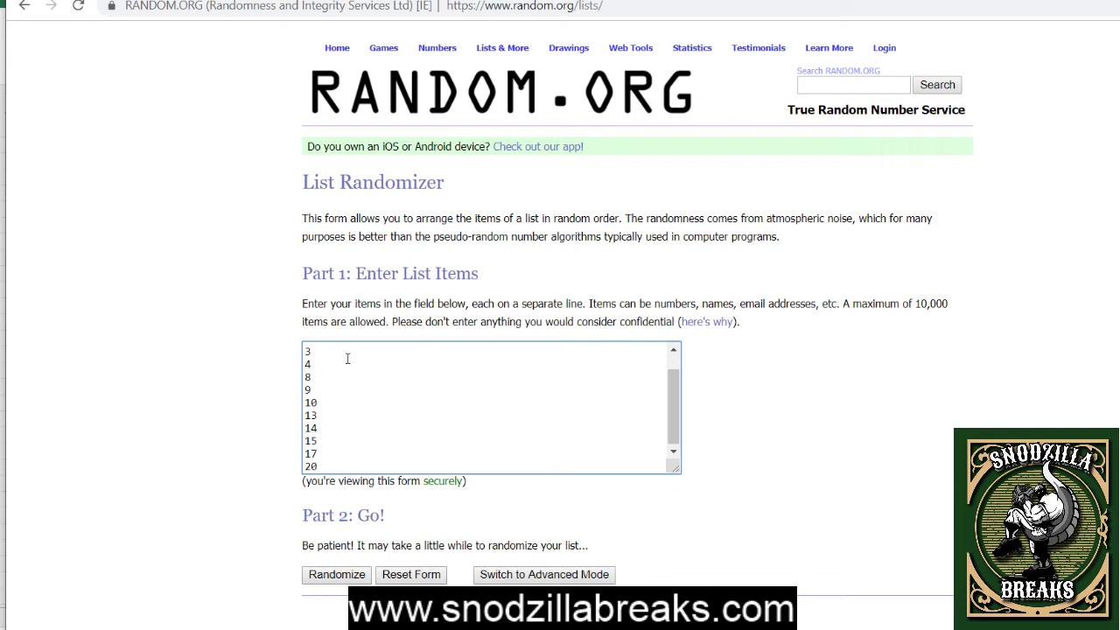
# Randomize the 12-number list five times in total.
pyautogui.click(346, 582)
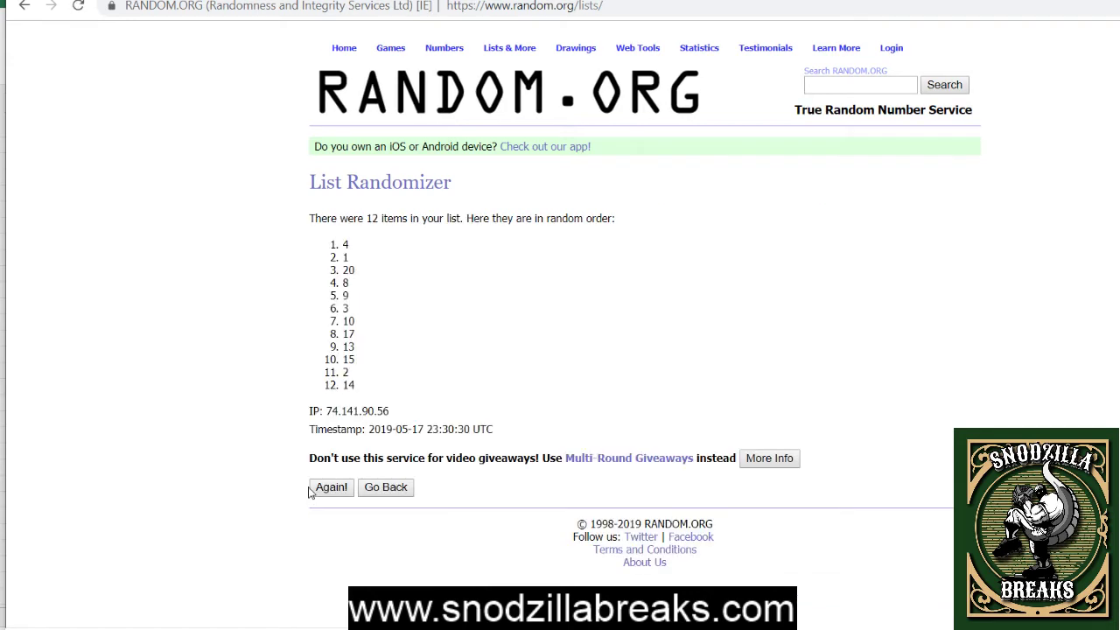
pyautogui.click(331, 487)
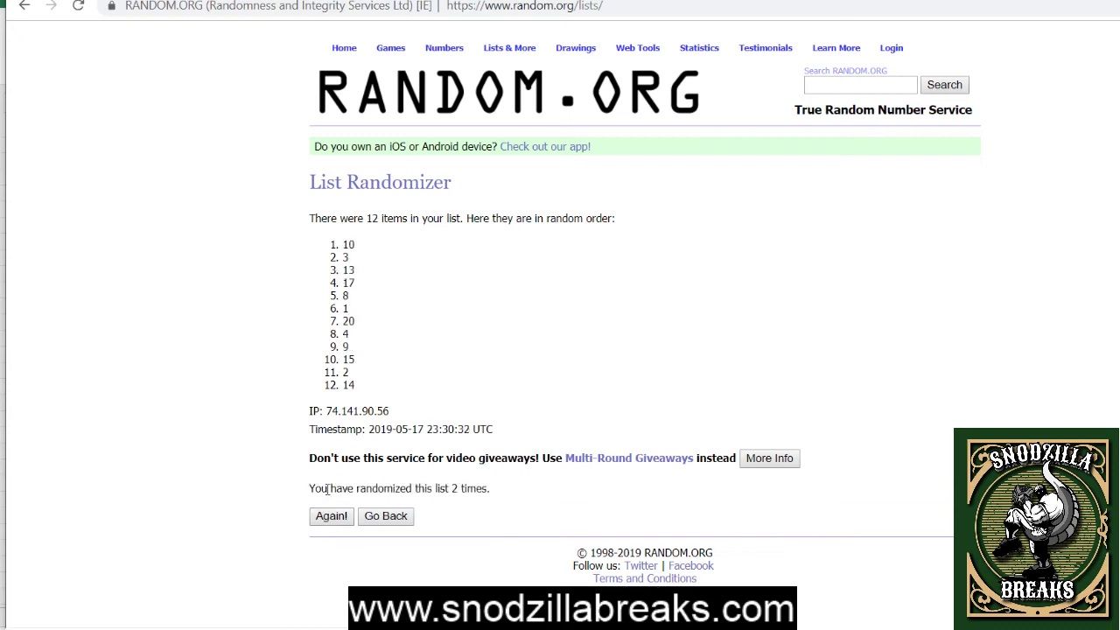
pyautogui.click(322, 517)
pyautogui.click(322, 517)
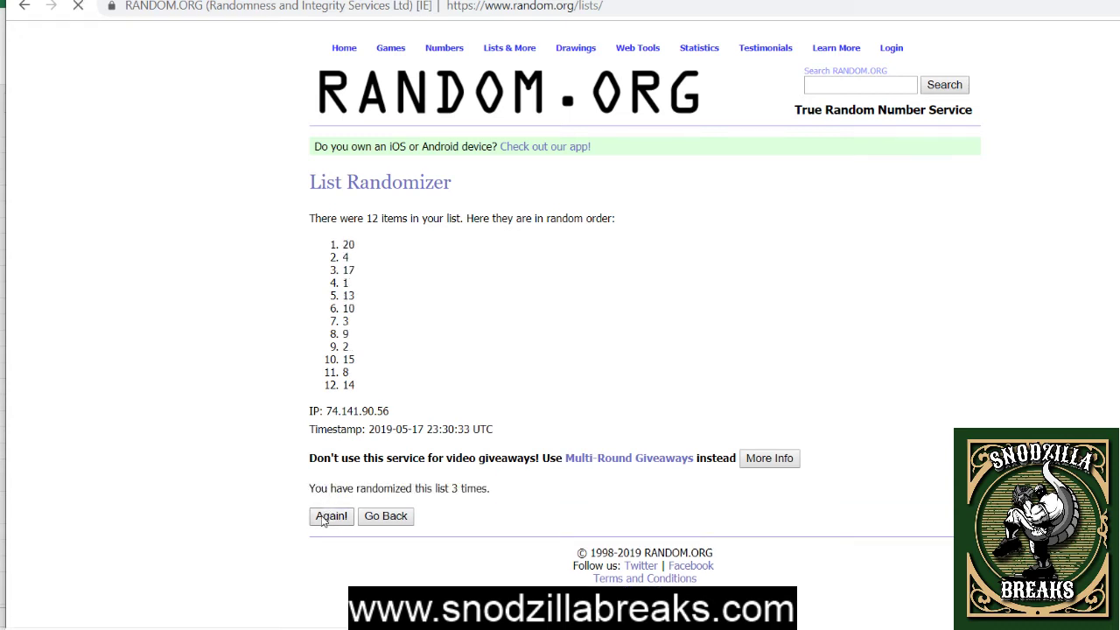
pyautogui.click(322, 517)
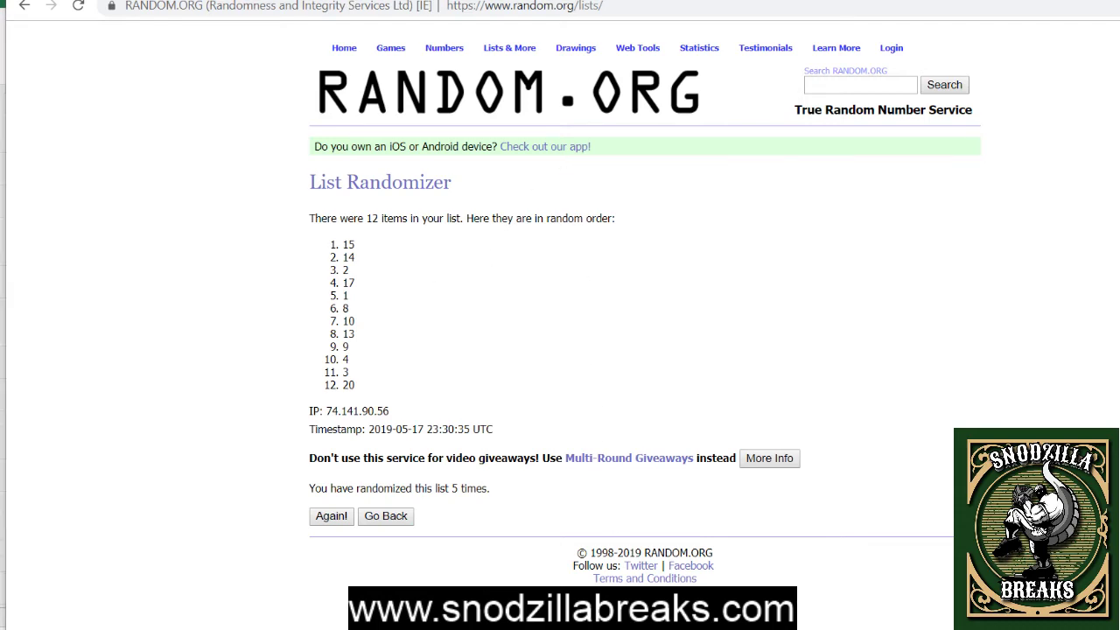
# Switch to the Excel worksheet to check the participant and team pairings, and return to the randomized number list in the browser.
pyautogui.hotkey('alt', 'Tab')
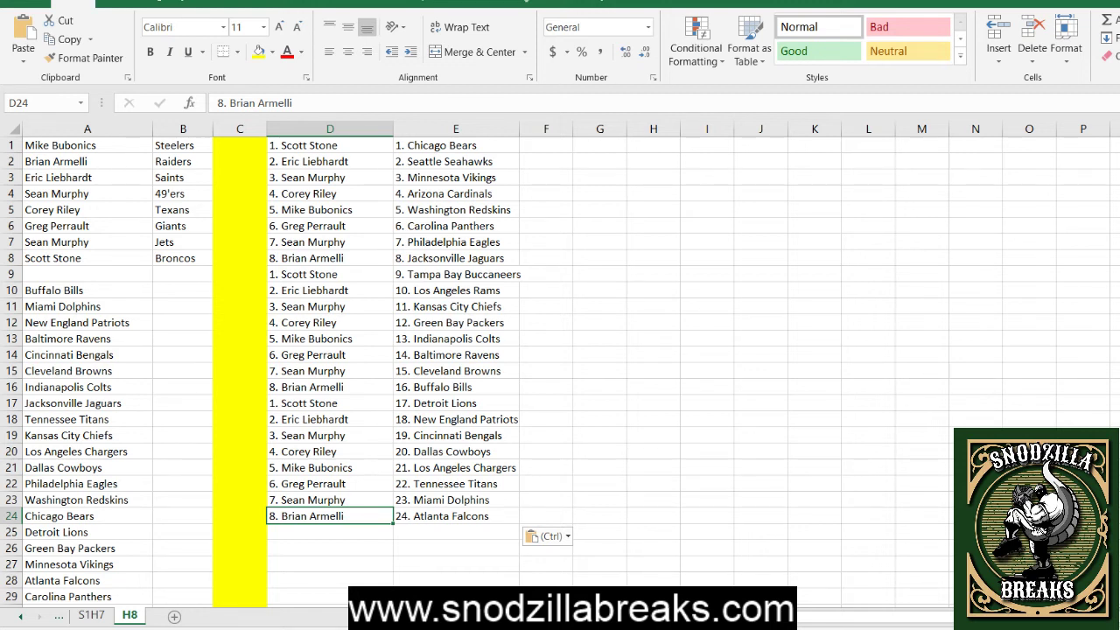
pyautogui.hotkey('alt', 'Tab')
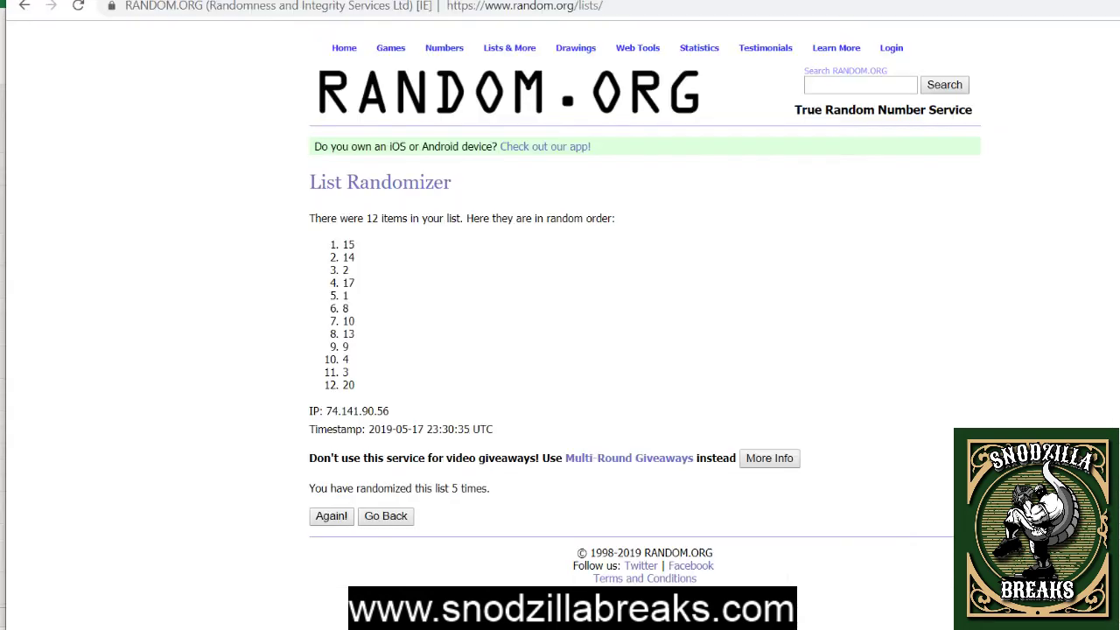